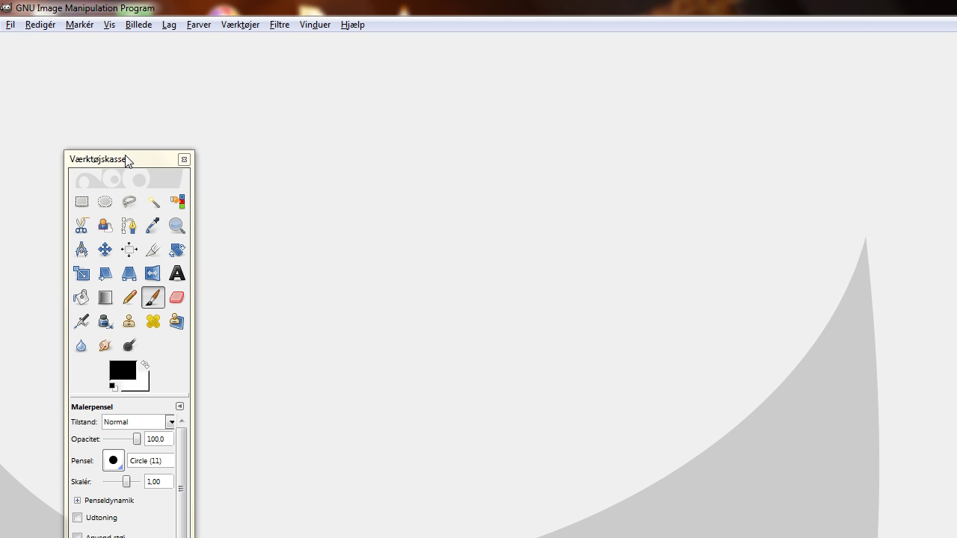
- Create a new image with Bredde and Højde both set to 57 pixels
click(10, 25)
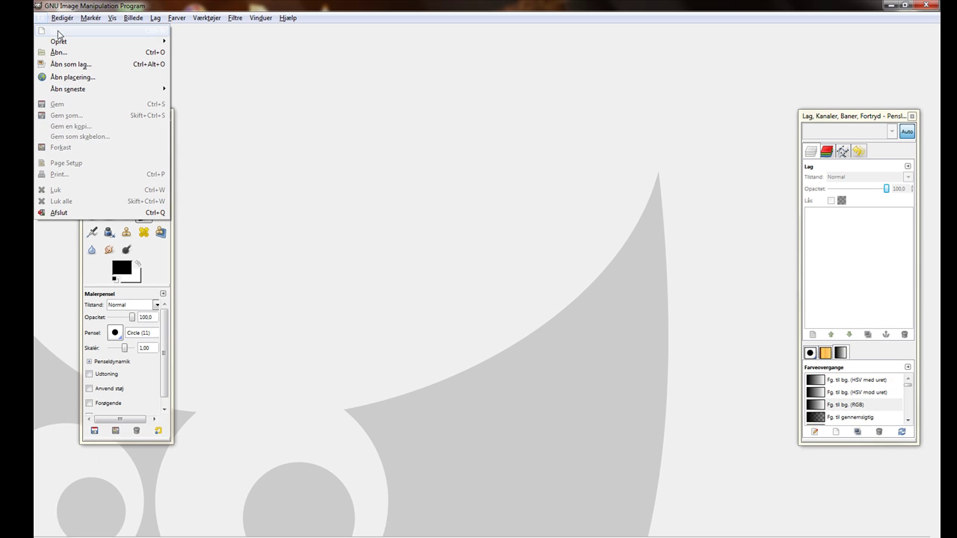
click(38, 39)
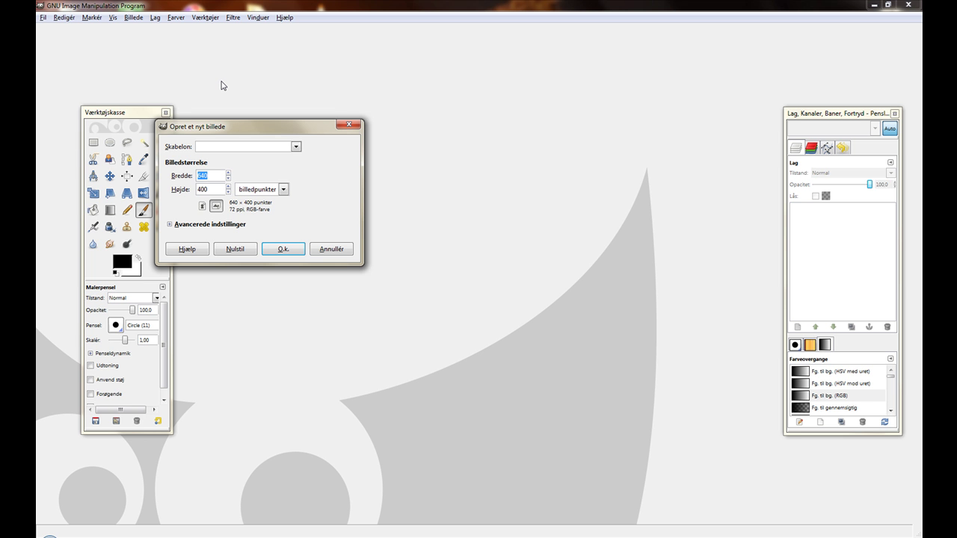
text(57)
key(Tab)
text(57)
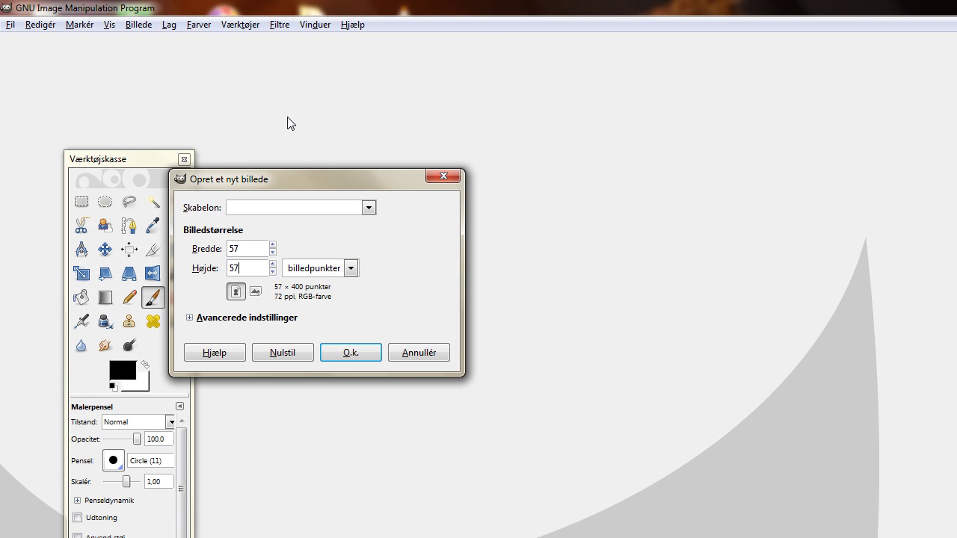
click(253, 248)
text(6)
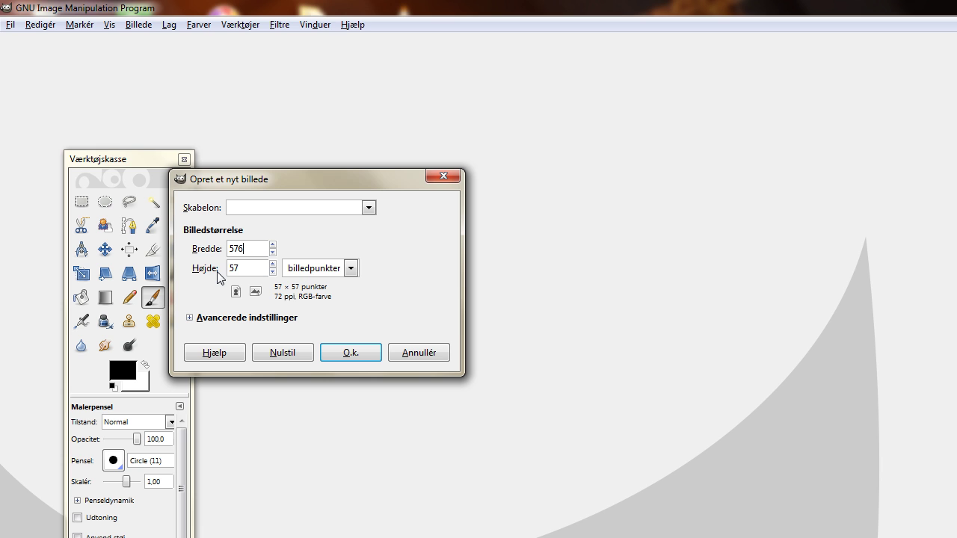
text(0)
key(Tab)
text(60)
key(shift+Tab)
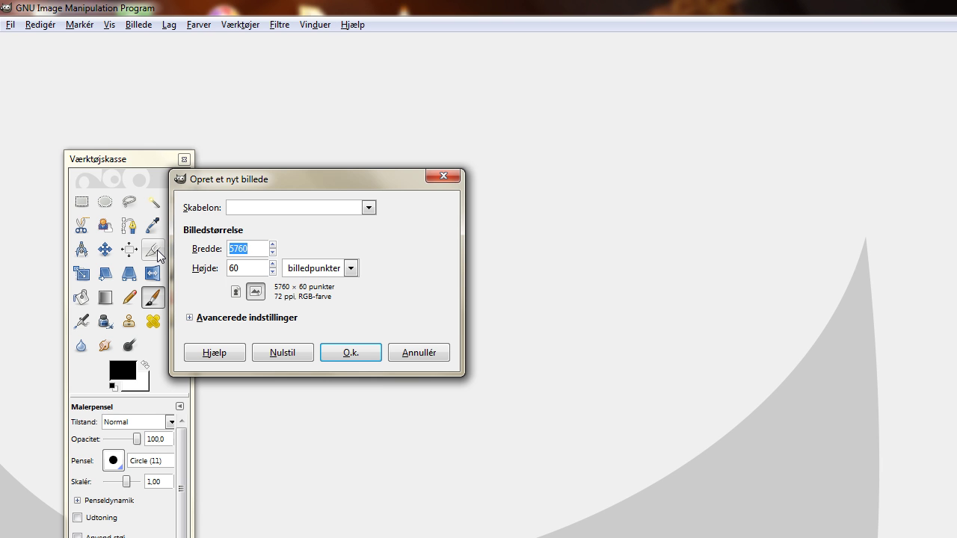
text(57)
key(Tab)
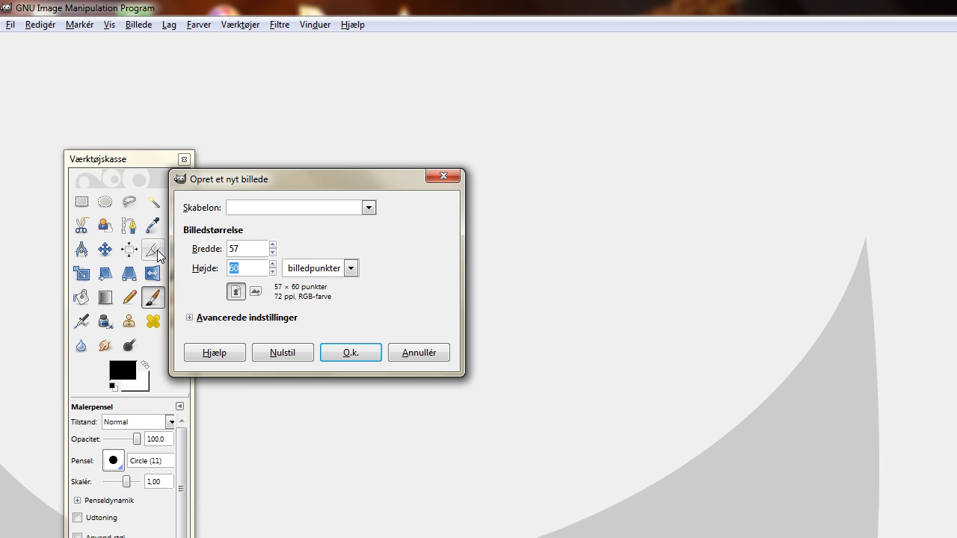
click(357, 355)
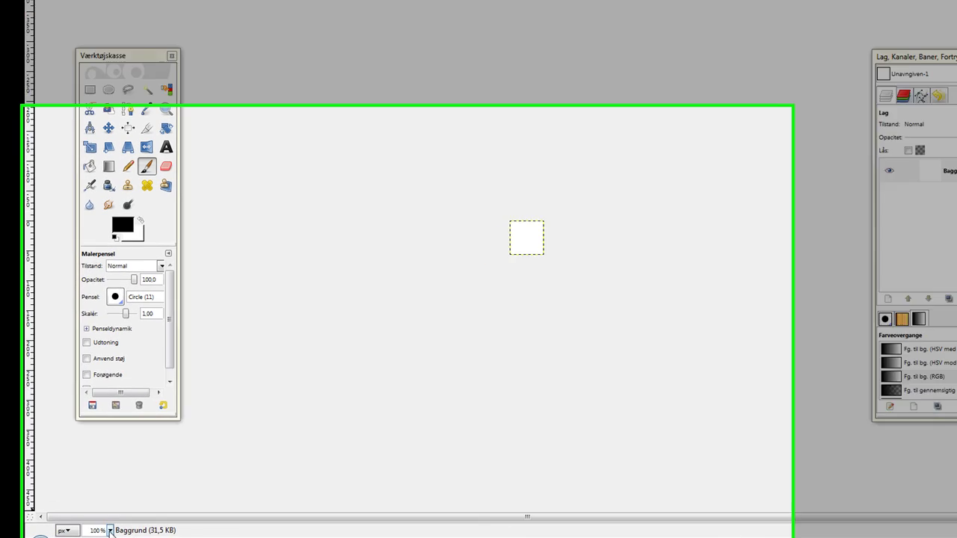
- Zoom to 400% and add an alpha channel to the Baggrund layer
click(110, 531)
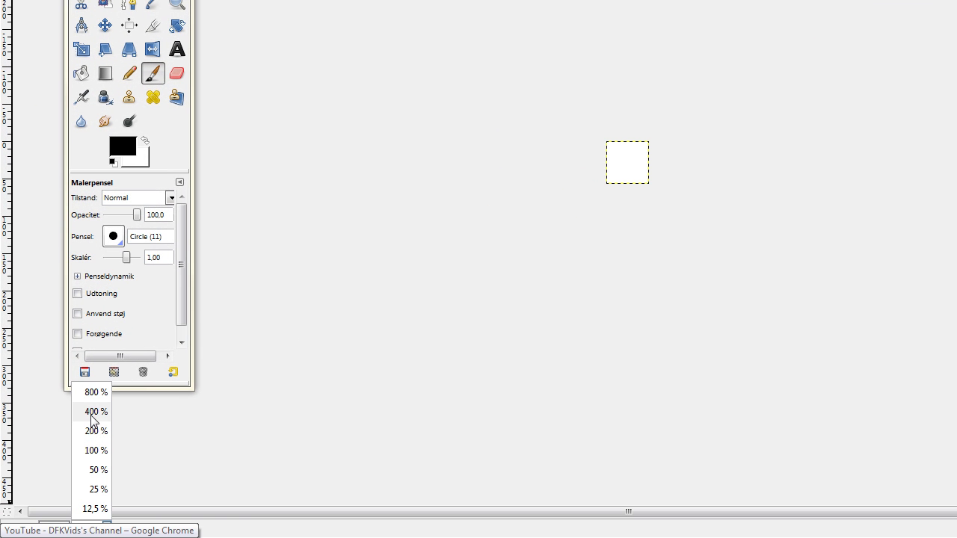
click(90, 412)
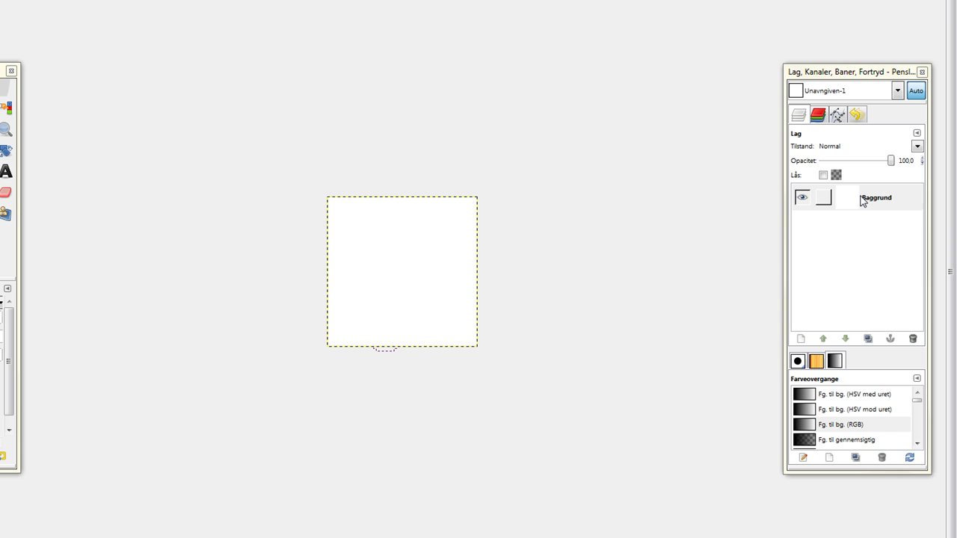
click(861, 199)
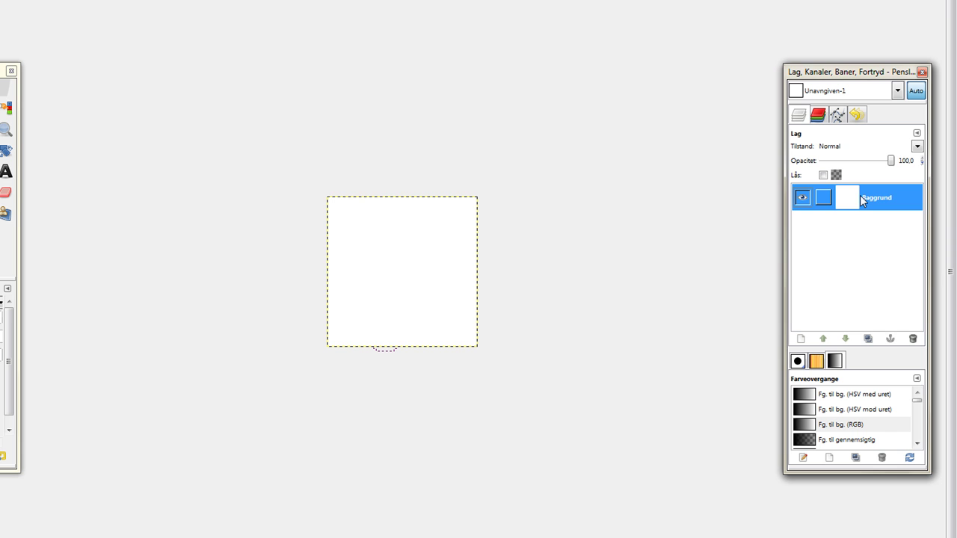
mouse_move(859, 198)
mouse_down()
mouse_move(855, 241)
mouse_move(861, 203)
mouse_up()
right_click(860, 203)
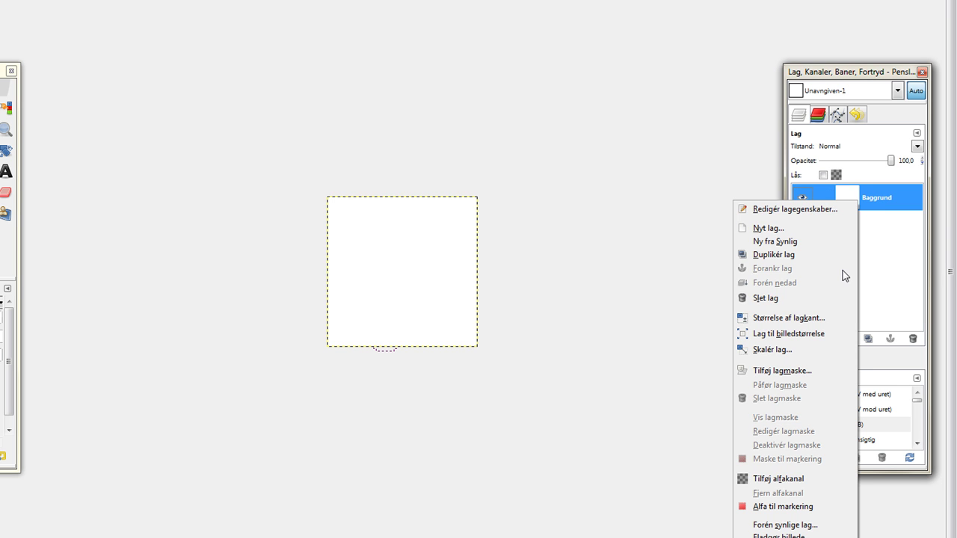
click(816, 482)
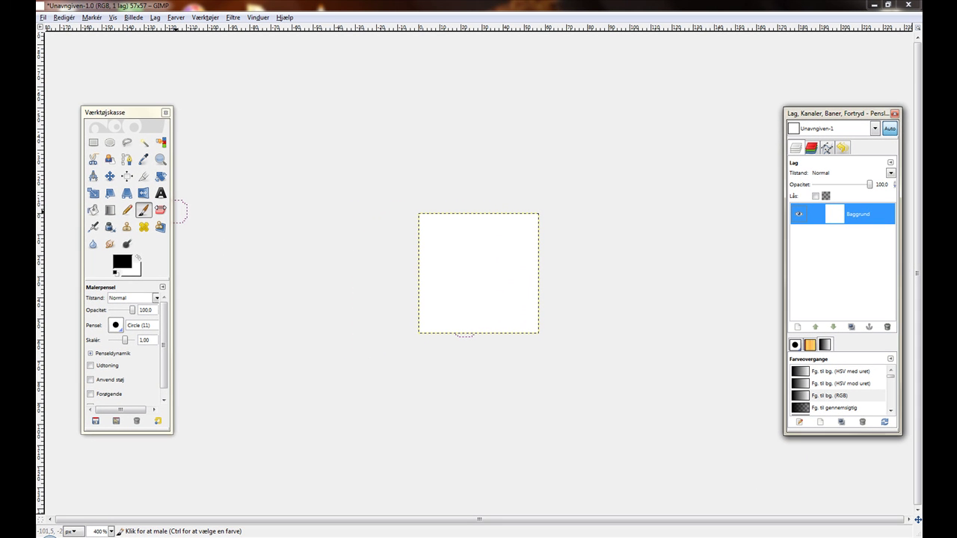
- Erase the white canvas with a size-10 eraser, then reset the eraser size to 1
click(160, 210)
drag(124, 340, 131, 340)
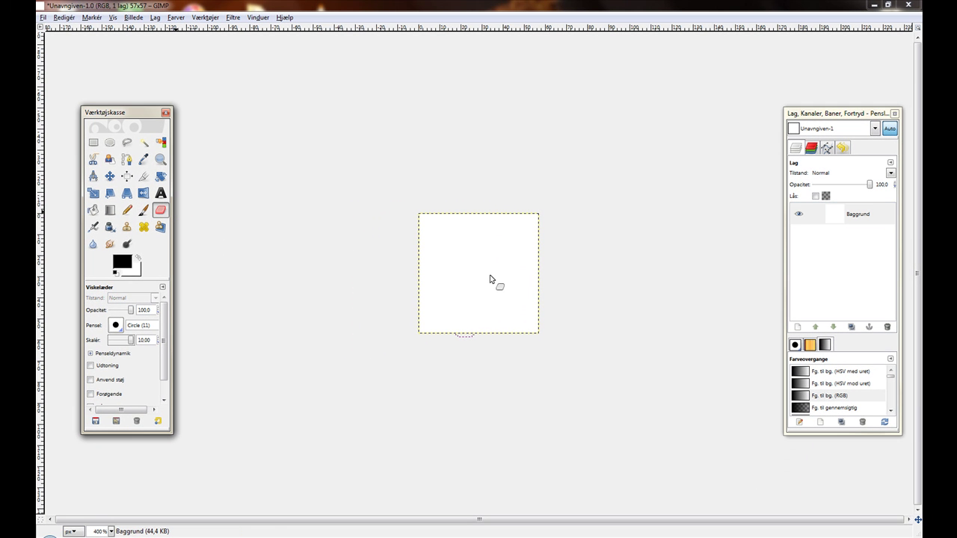
click(491, 277)
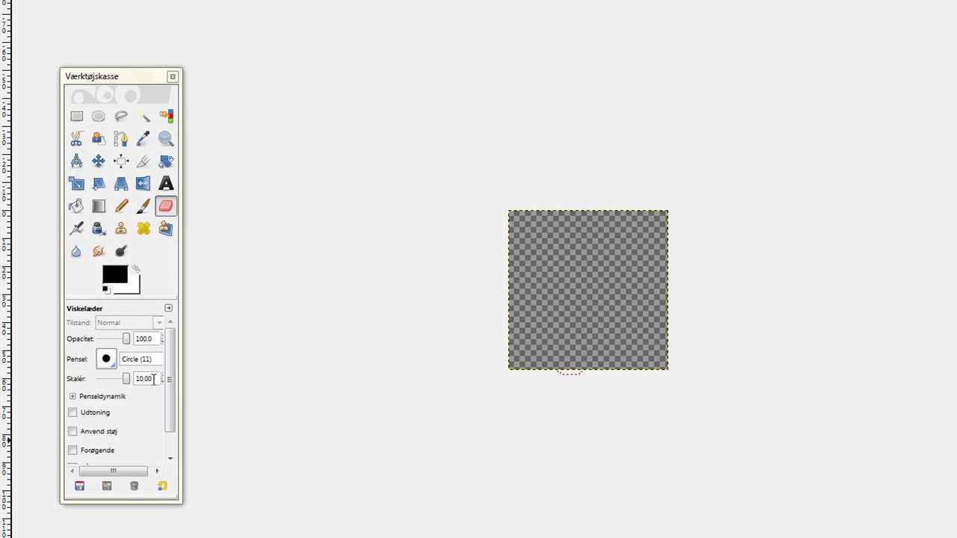
double_click(138, 379)
text(1)
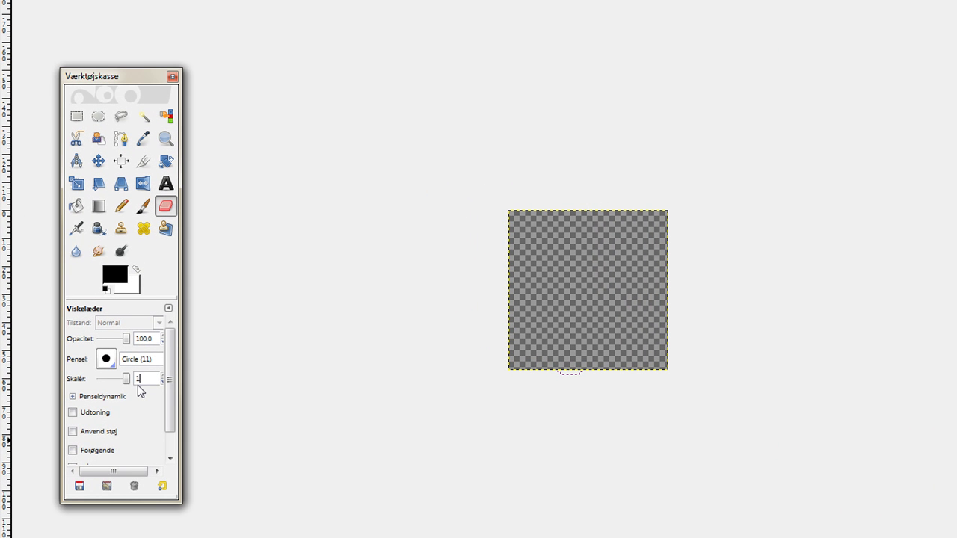
key(Return)
- Choose Rectangle Select with feathered edges at radius 3.0 and rounded corners enabled
click(78, 118)
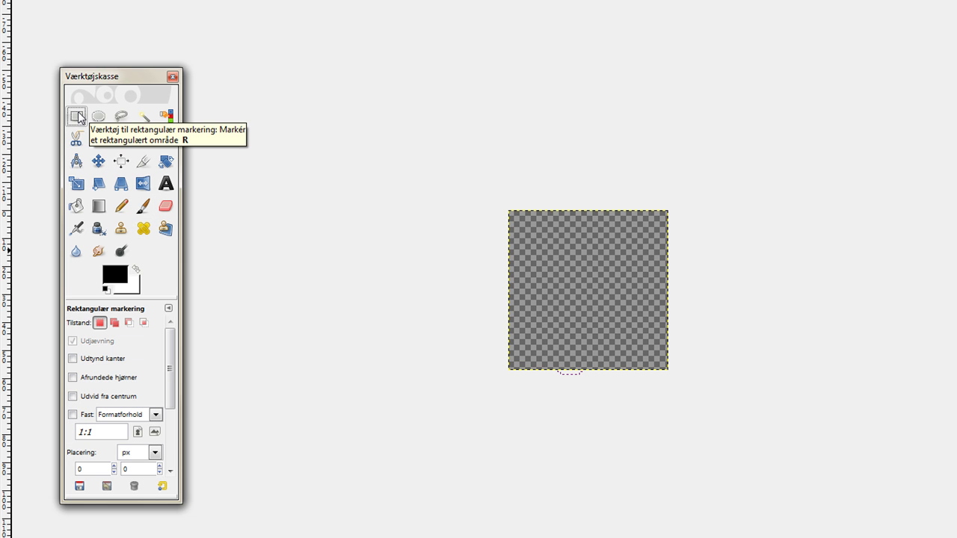
click(73, 359)
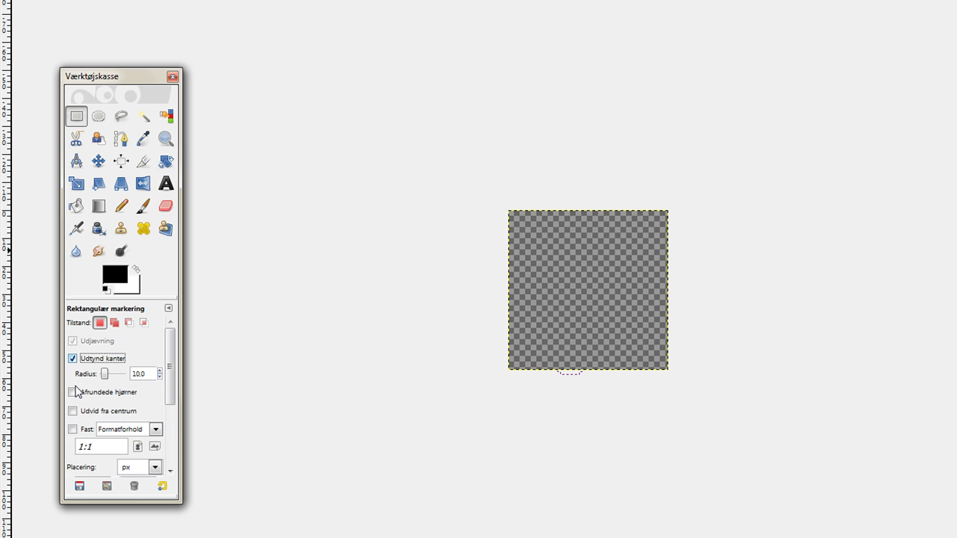
click(74, 392)
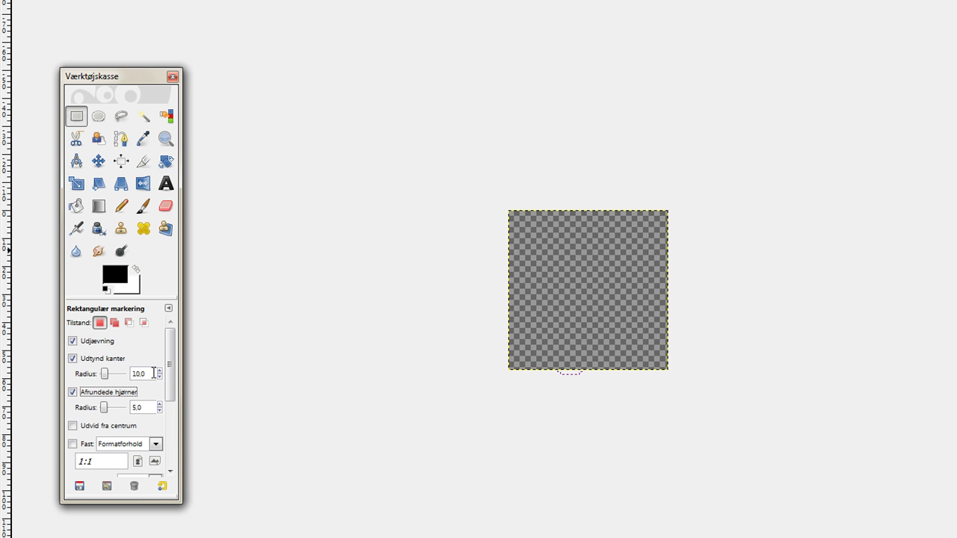
drag(153, 372, 123, 374)
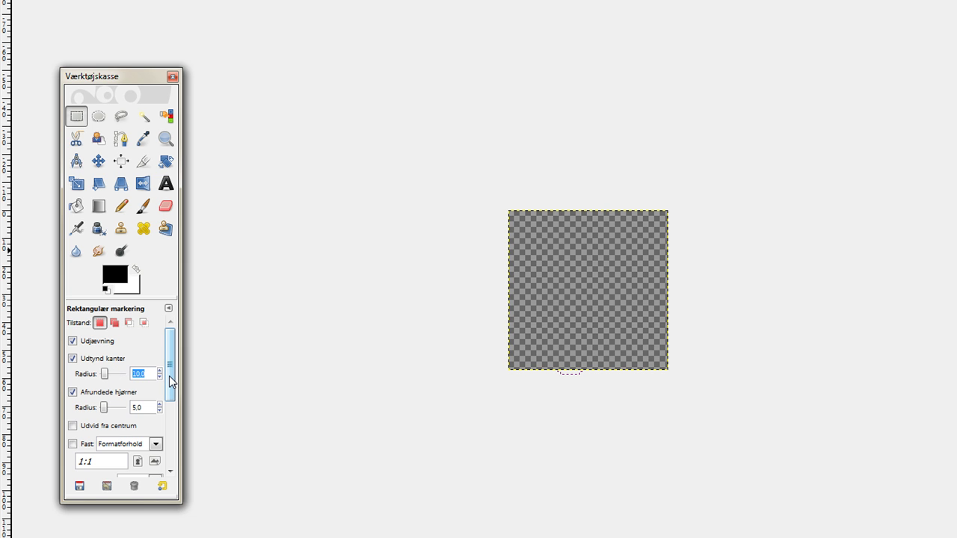
text(3.0)
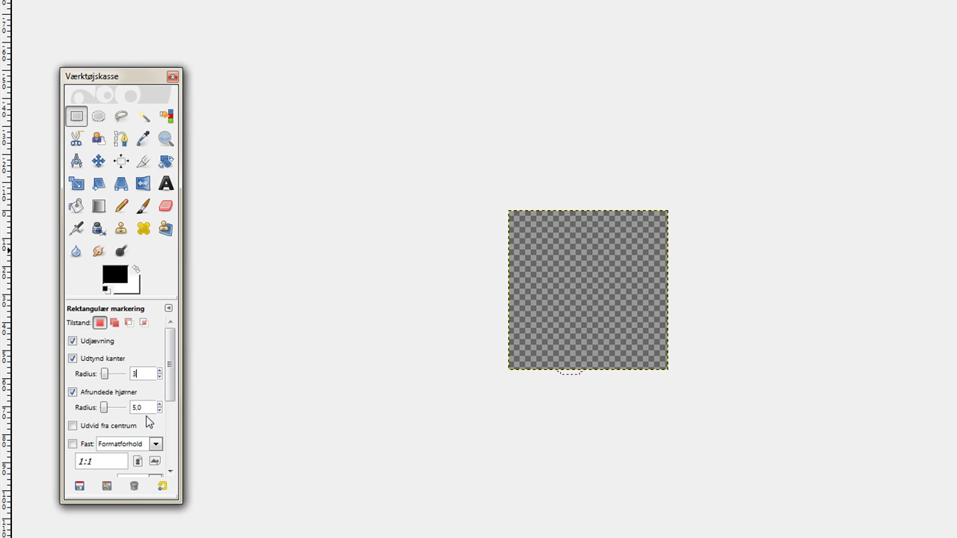
click(146, 408)
- Set the corner radius to 10.3 and select the whole canvas as a rounded rectangle
drag(126, 409, 126, 415)
text(10.3)
drag(509, 210, 652, 349)
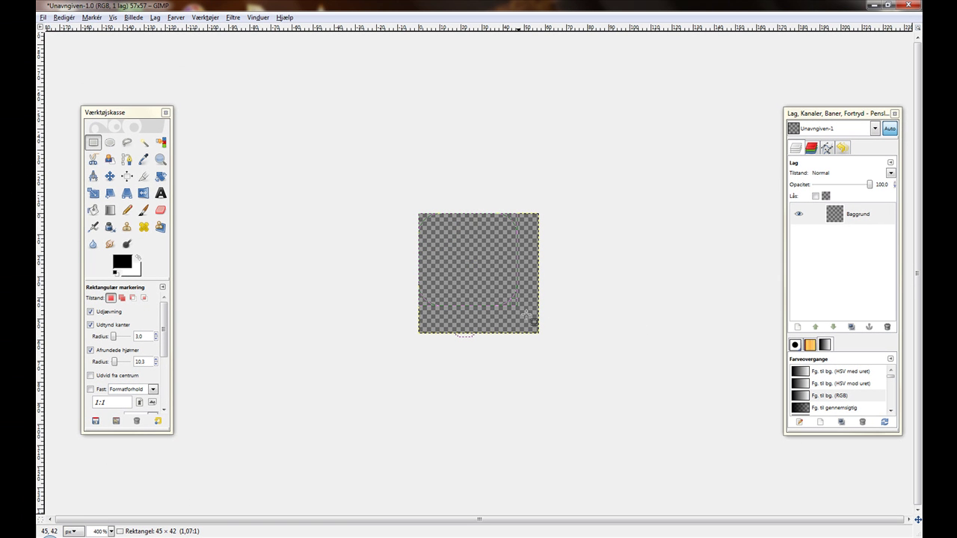
drag(533, 322, 546, 340)
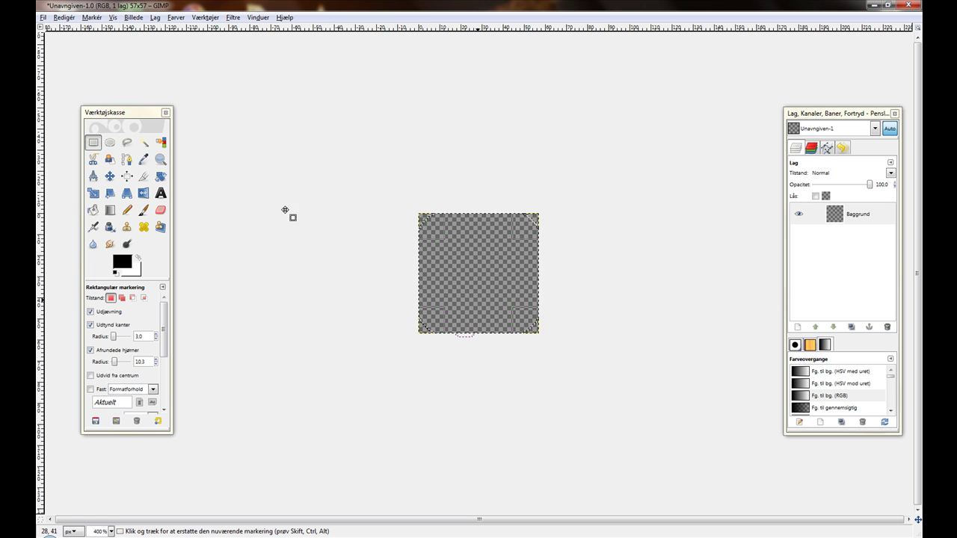
- Fill the rounded selection with the dark-red Unavngiven gradient, dragging vertically
click(93, 210)
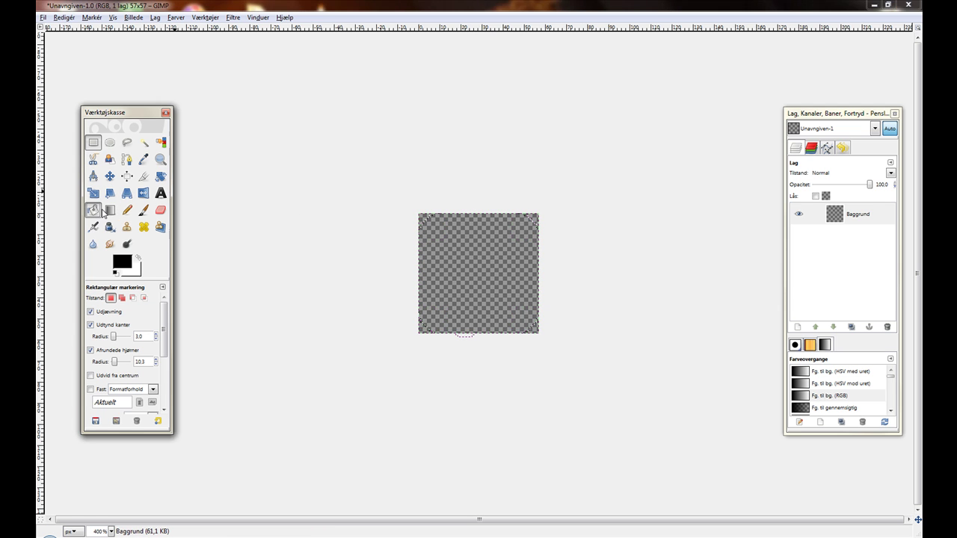
click(111, 211)
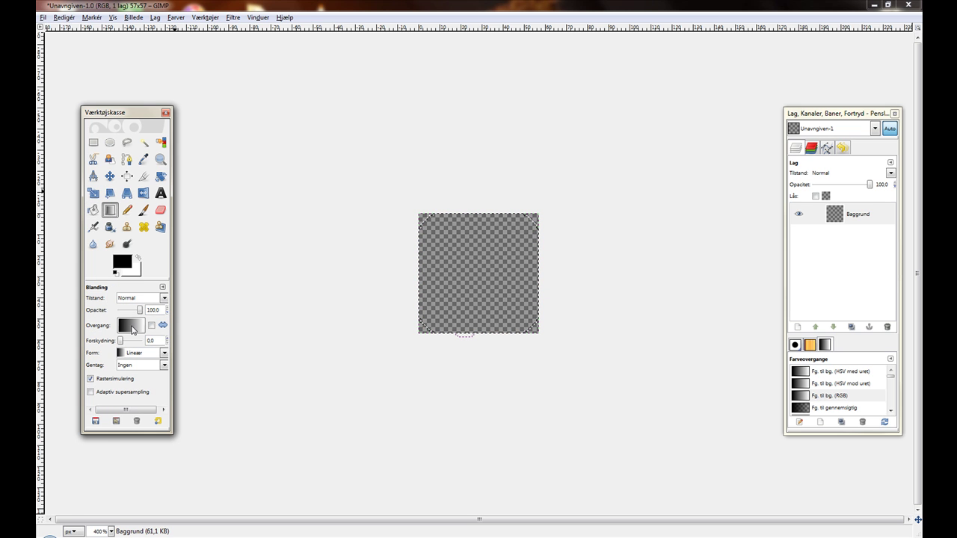
click(131, 327)
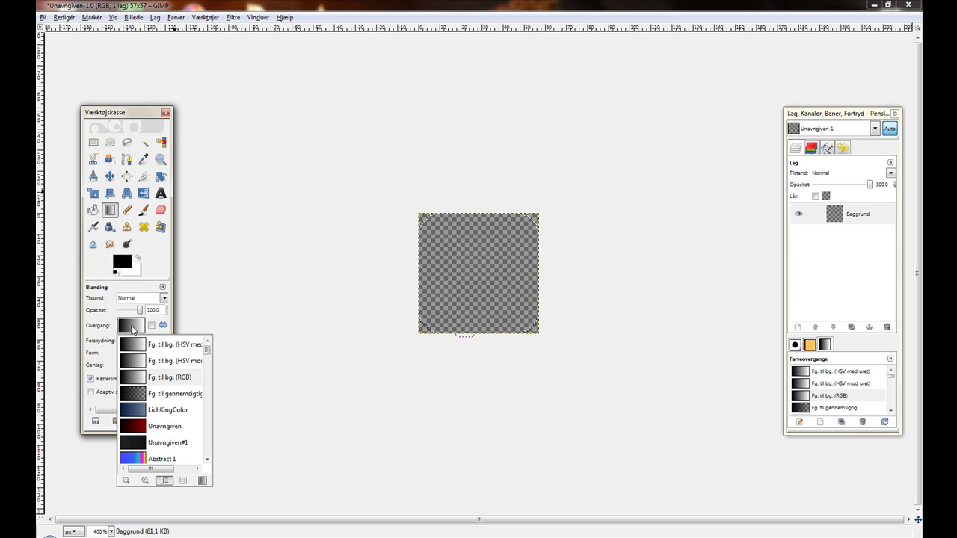
click(168, 429)
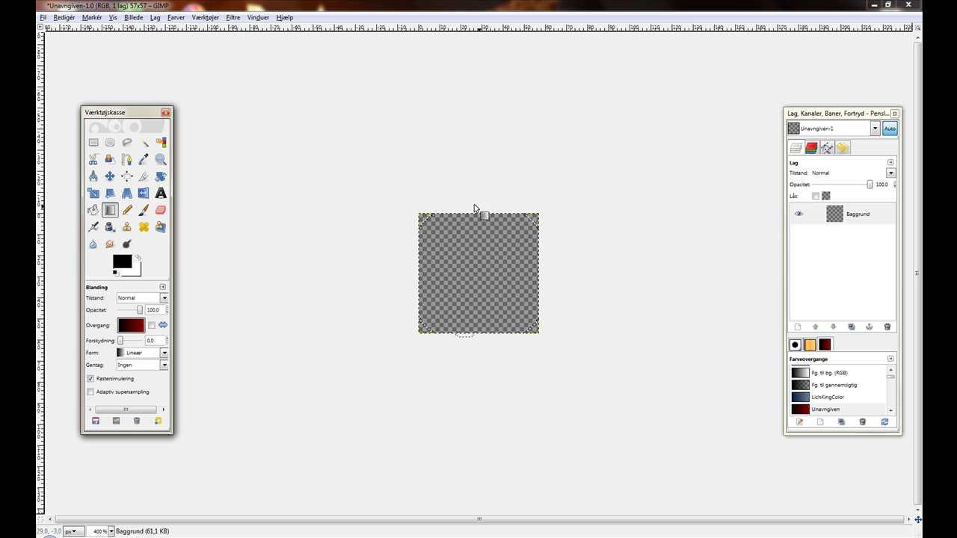
drag(472, 306, 476, 346)
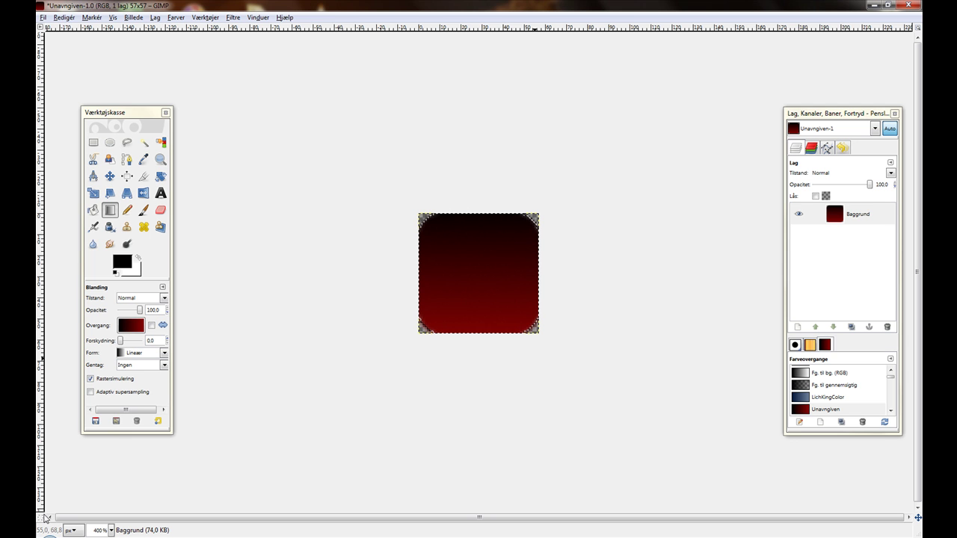
- Zoom to 100% and deselect everything with Markér > Intet
click(112, 530)
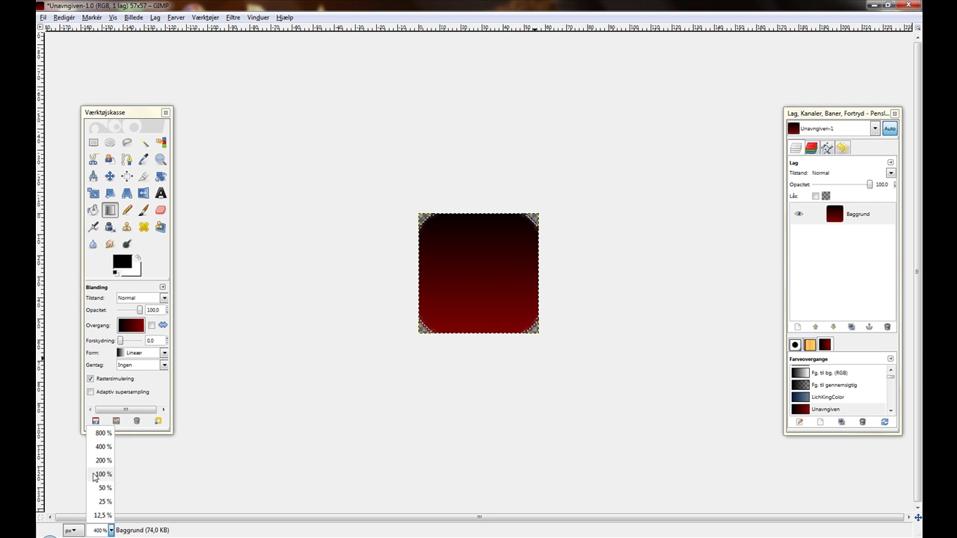
click(101, 478)
click(98, 17)
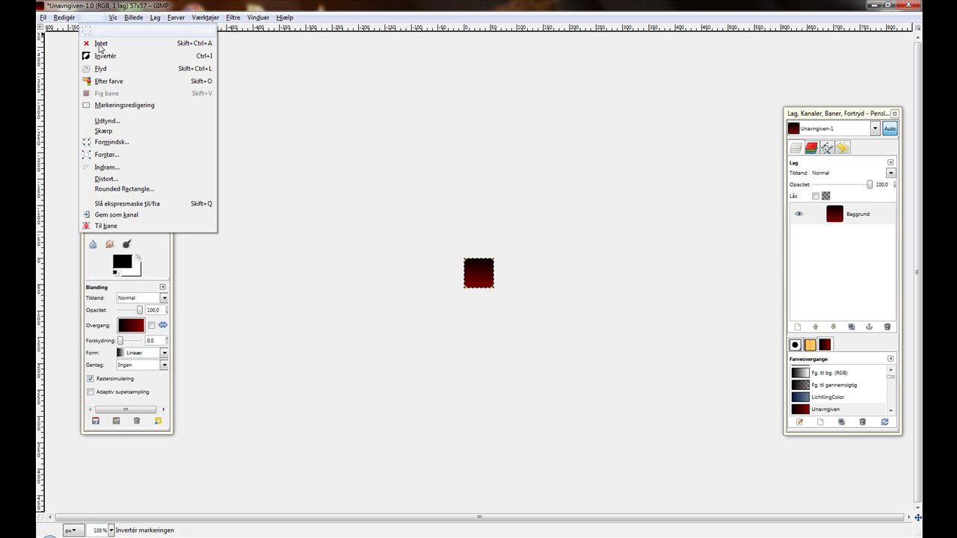
click(99, 47)
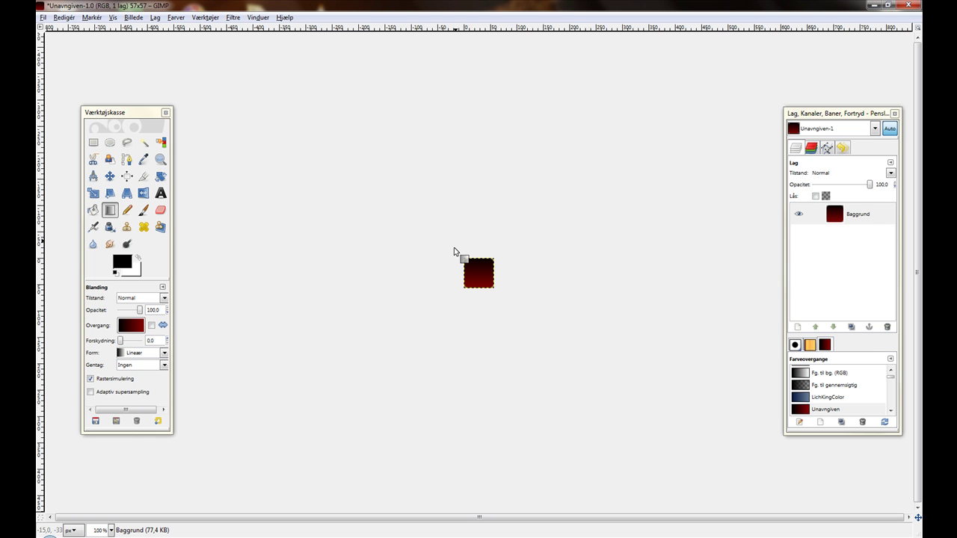
- Ellipse-select the icon's top half and add a new transparent layer
click(110, 143)
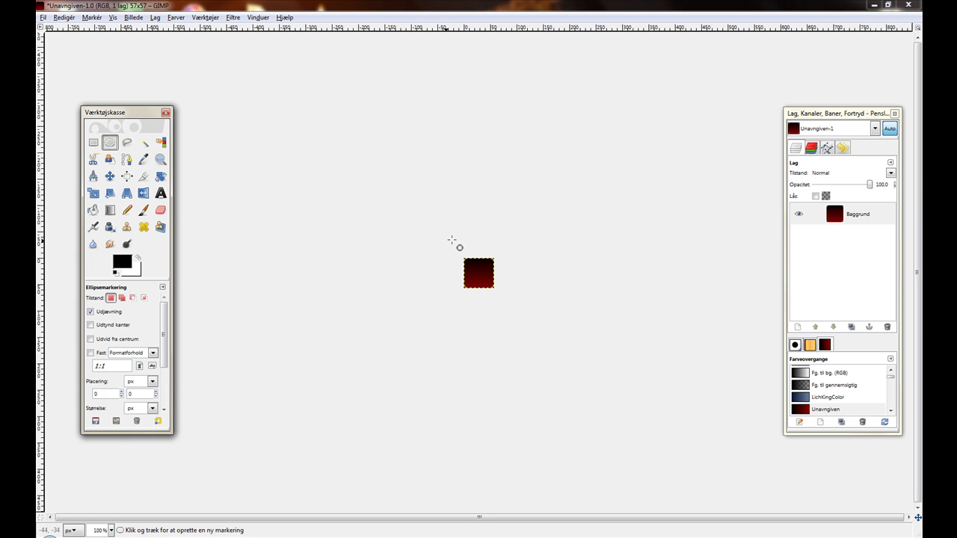
drag(451, 240, 508, 275)
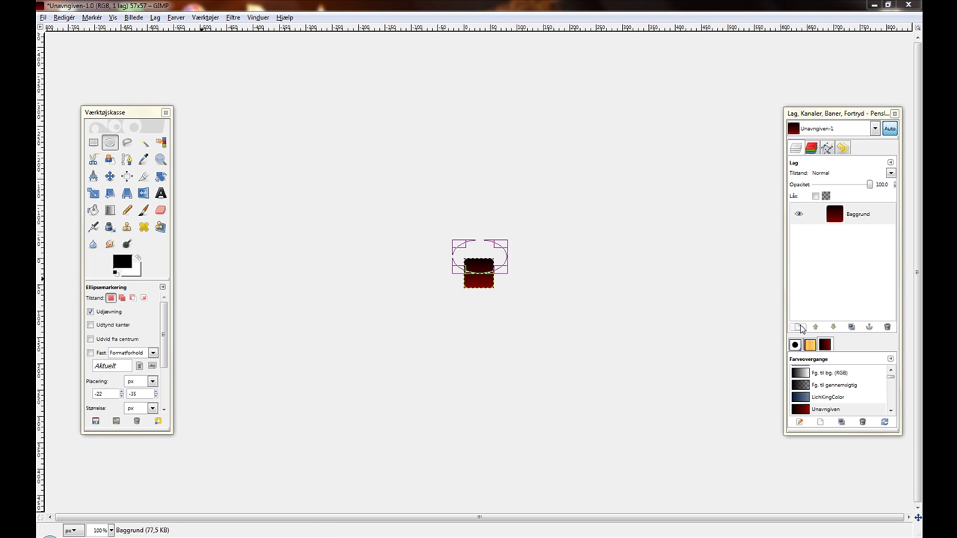
click(798, 327)
key(Return)
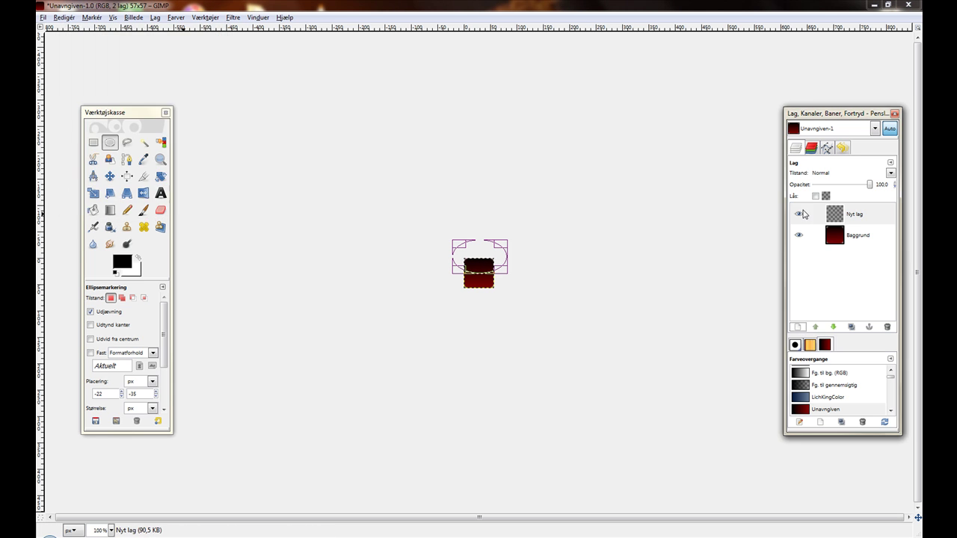
click(809, 214)
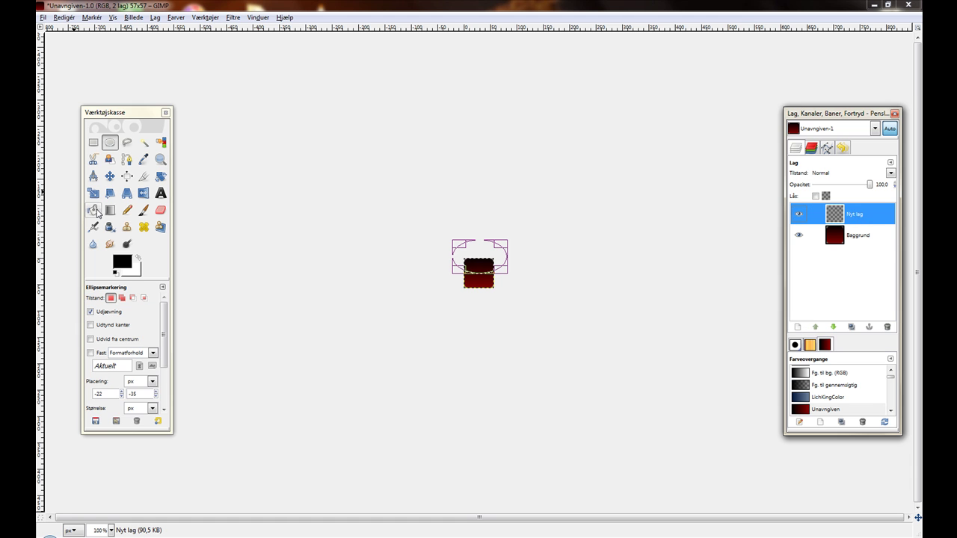
- Bucket-fill the ellipse white on the new layer and lower its opacity to 50
click(92, 210)
click(137, 258)
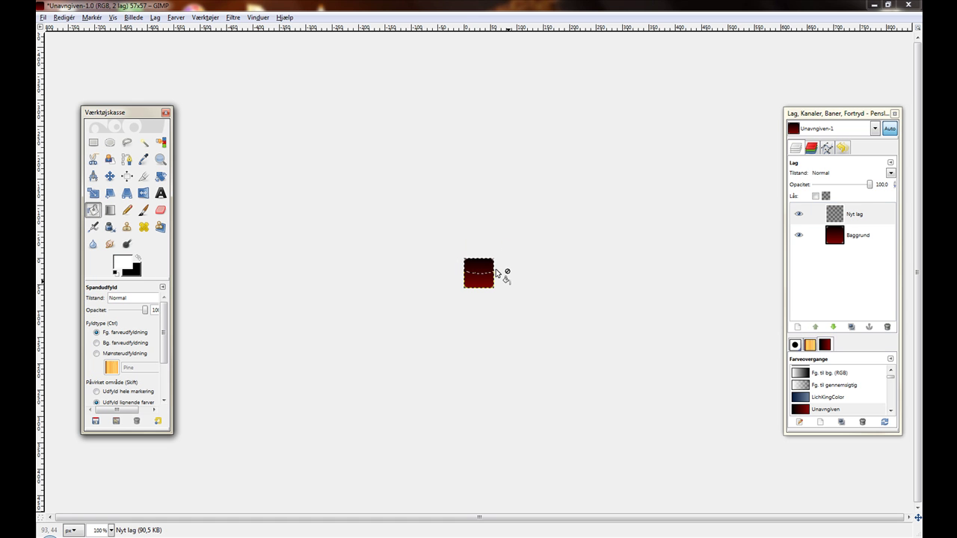
click(477, 270)
click(477, 270)
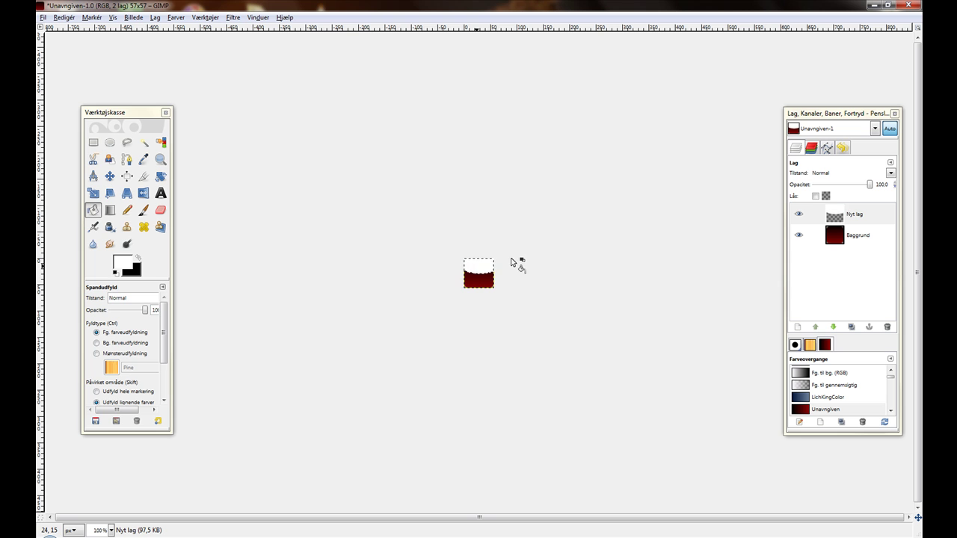
drag(870, 185, 844, 196)
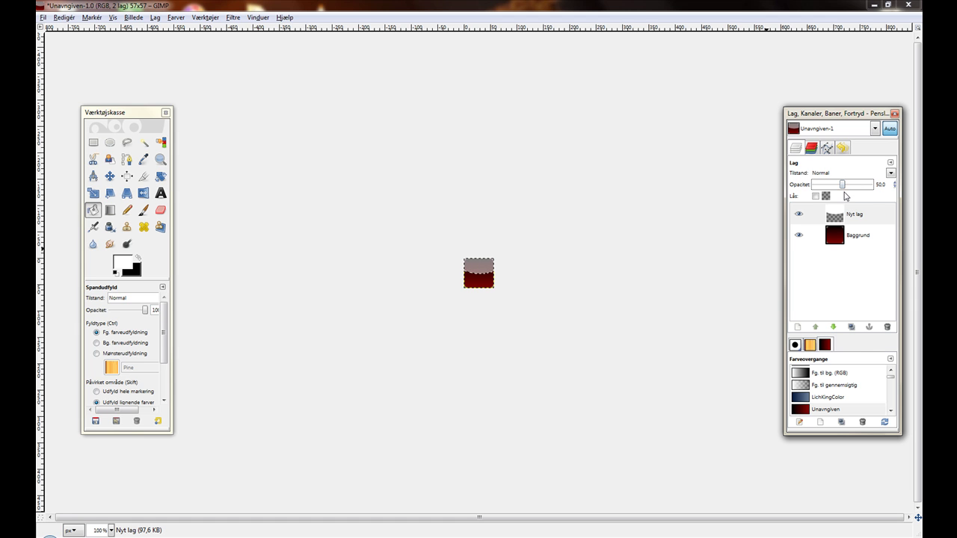
- Add a white, fully opaque layer mask to the Nyt lag gloss layer
click(859, 216)
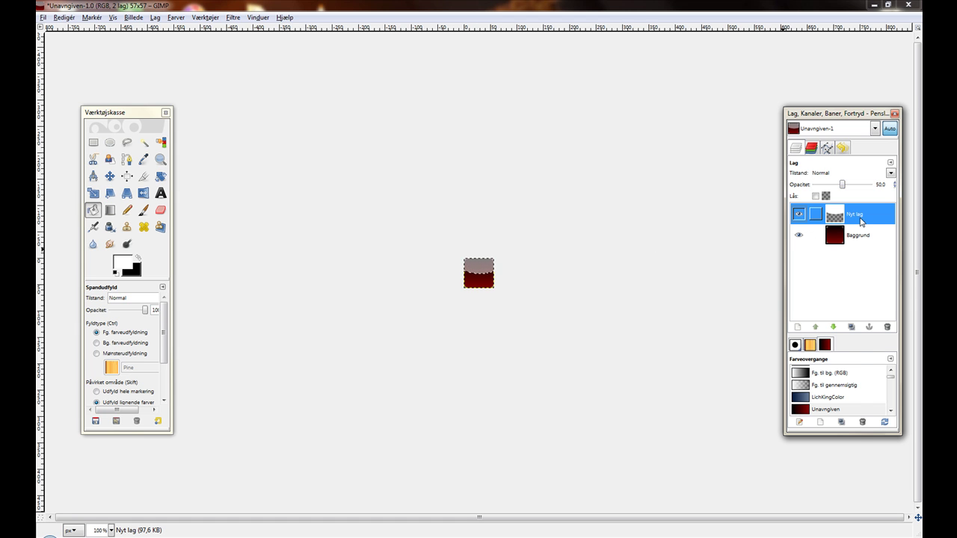
right_click(860, 217)
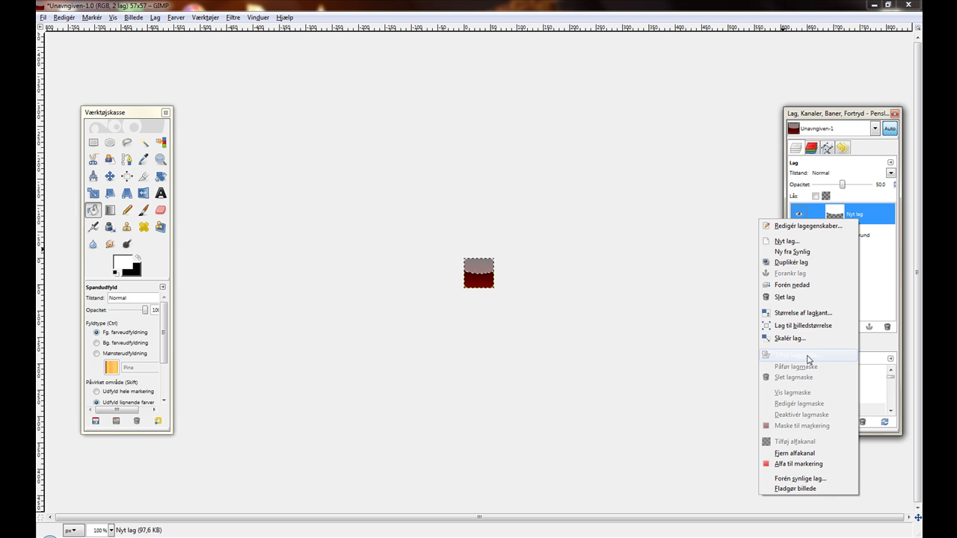
click(807, 356)
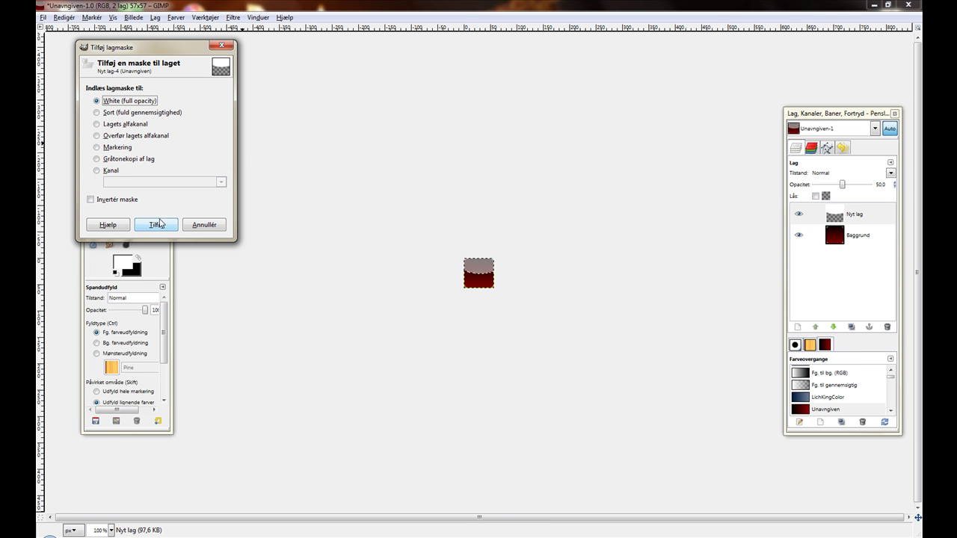
click(157, 225)
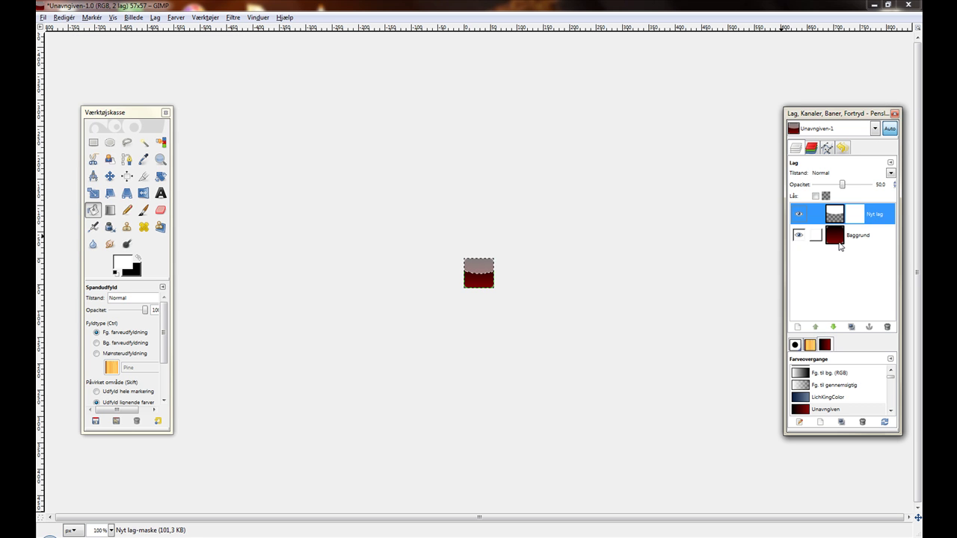
- Select the Baggrund layer, clear the ellipse selection, and zoom in on the icon
click(837, 238)
click(92, 18)
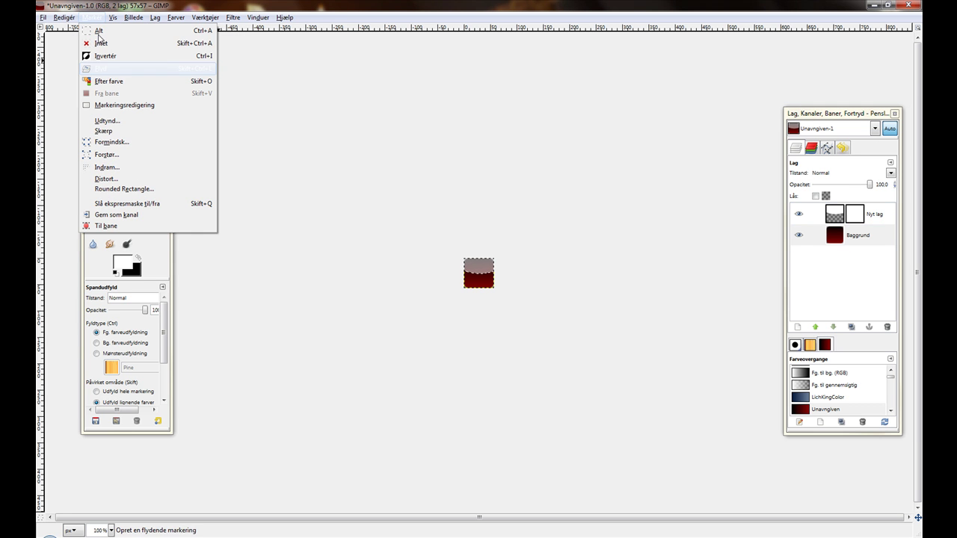
click(104, 45)
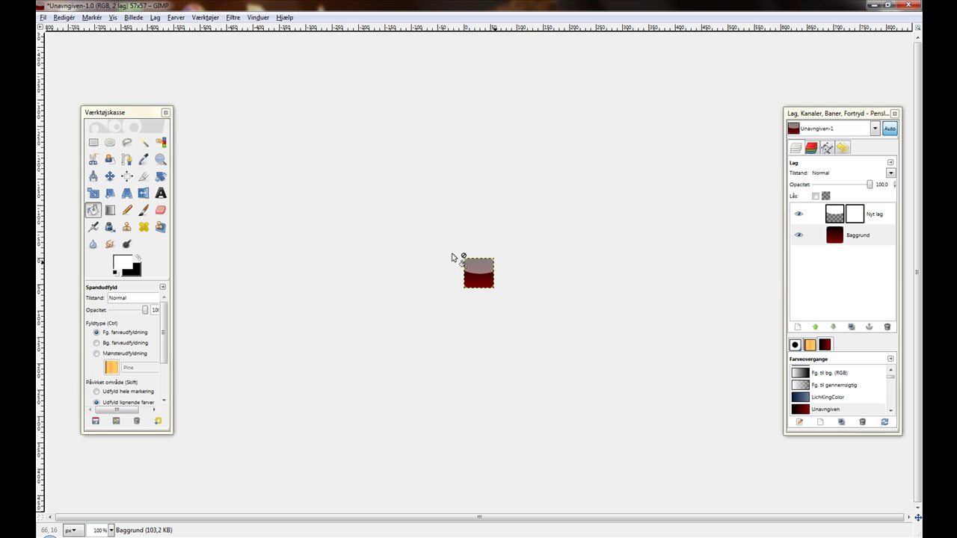
click(160, 159)
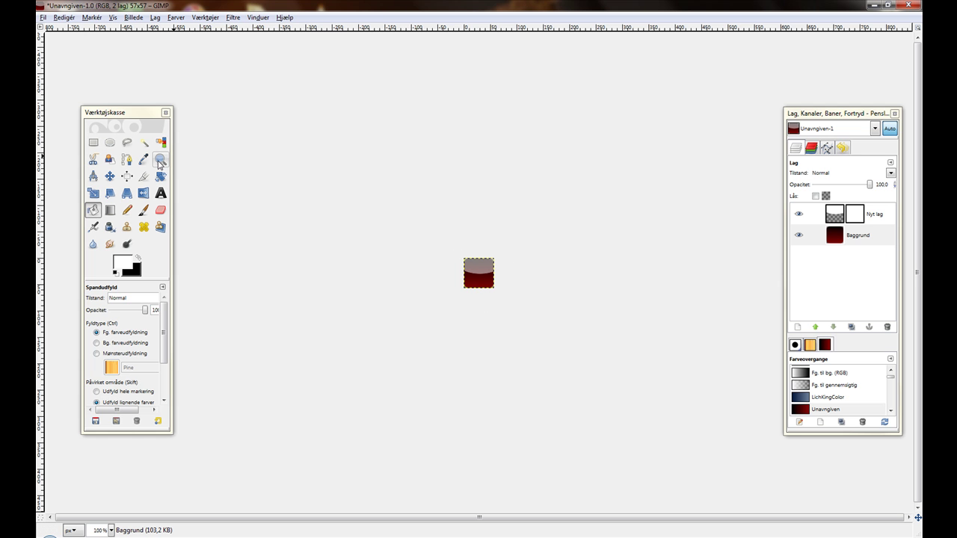
click(531, 298)
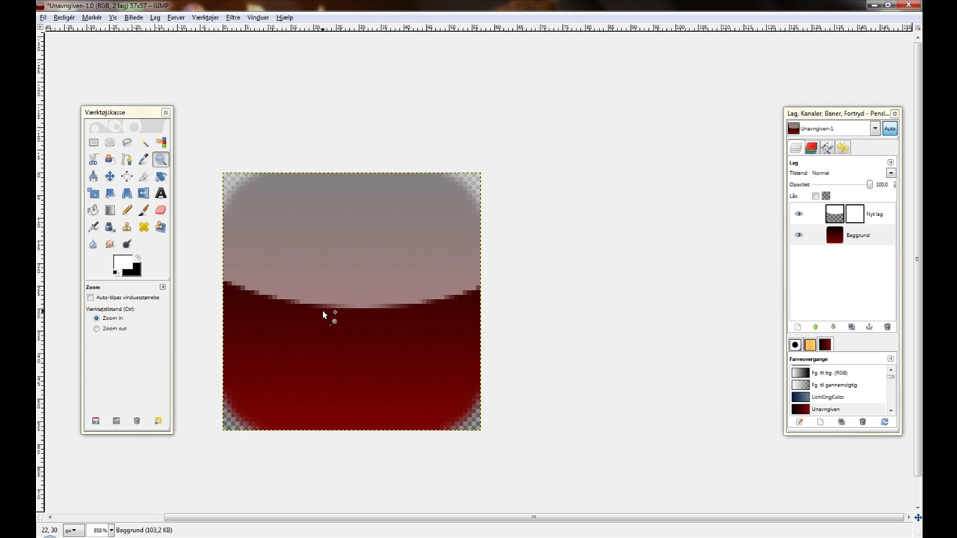
scroll(331, 514, left, 2)
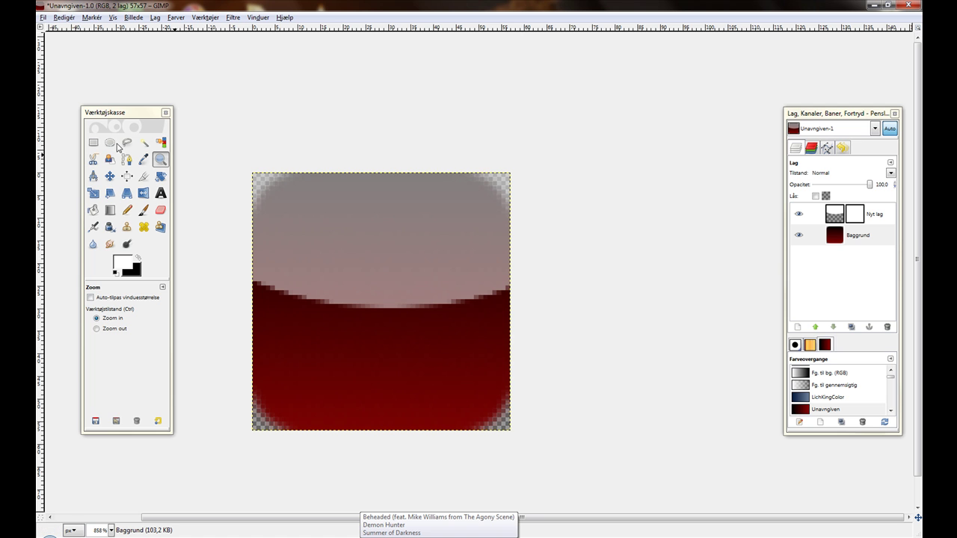
- Add a text box over the icon's middle containing 'DFK'
click(160, 193)
drag(284, 228, 464, 386)
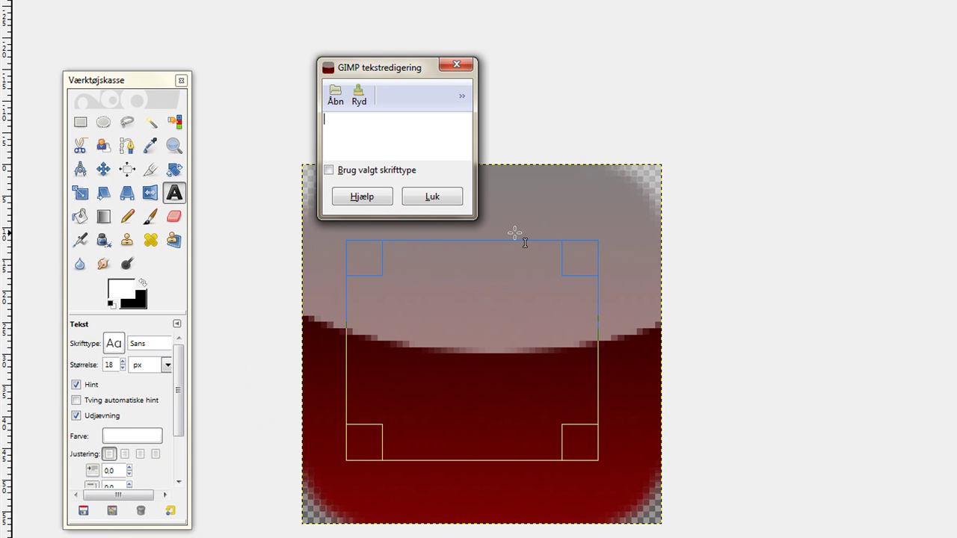
text(DFK)
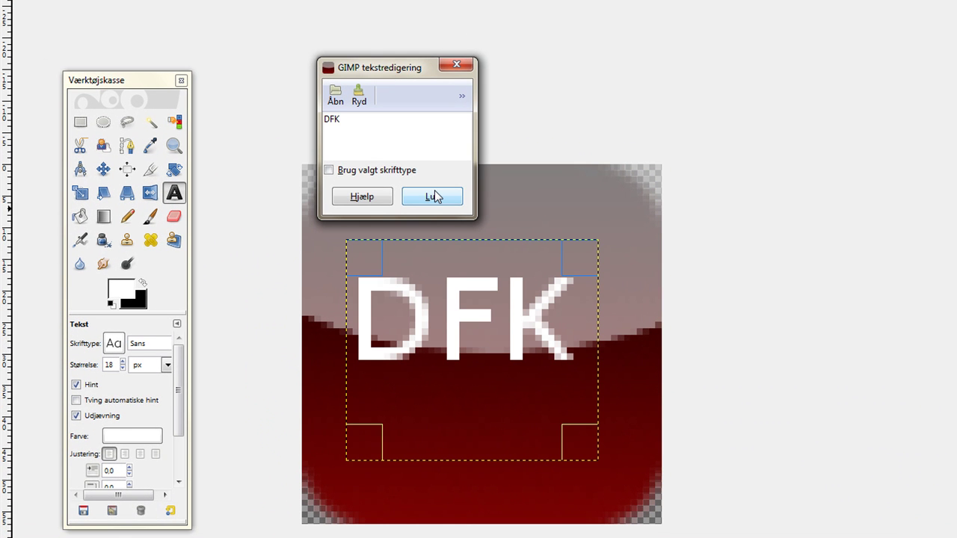
click(434, 197)
- Change the DFK text colour to black (000000)
click(143, 283)
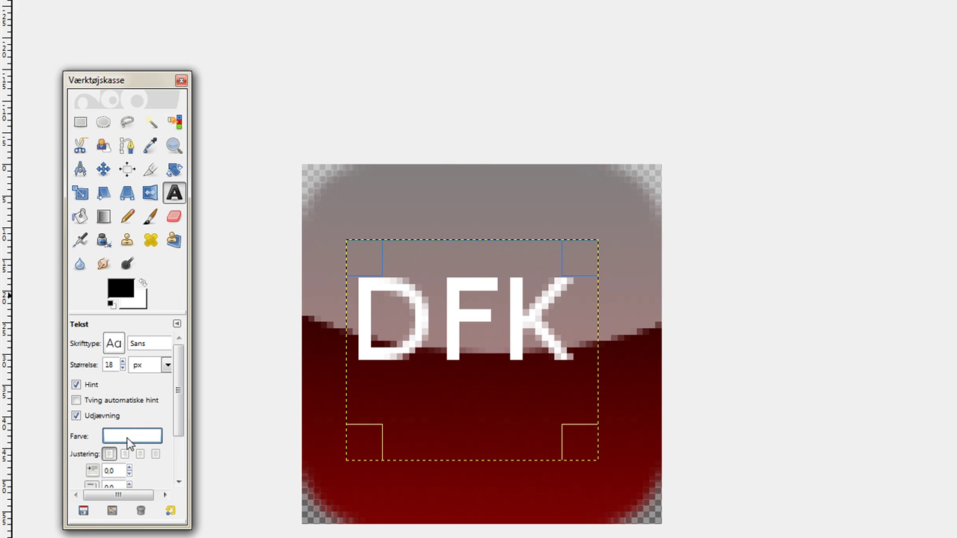
click(131, 436)
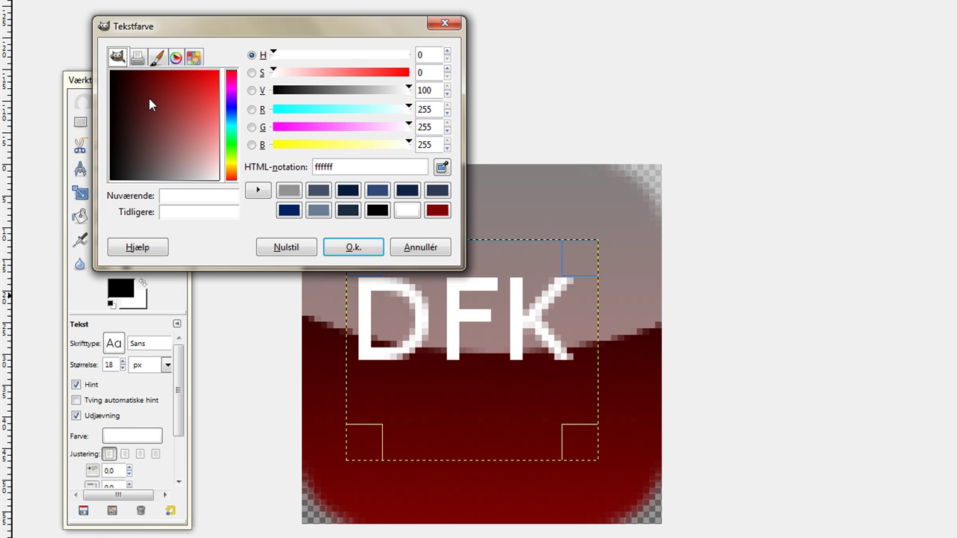
drag(149, 98, 104, 62)
click(357, 250)
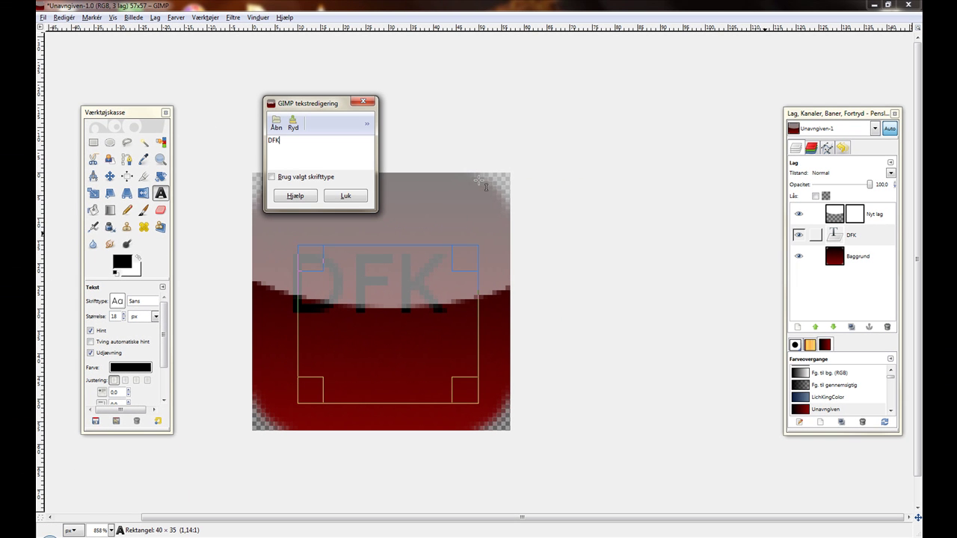
click(346, 197)
click(850, 235)
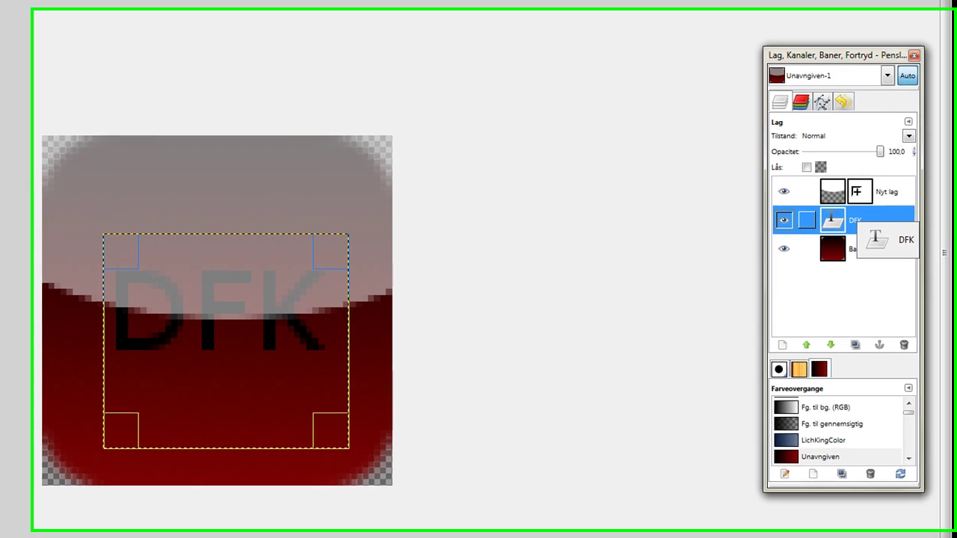
drag(860, 194, 865, 199)
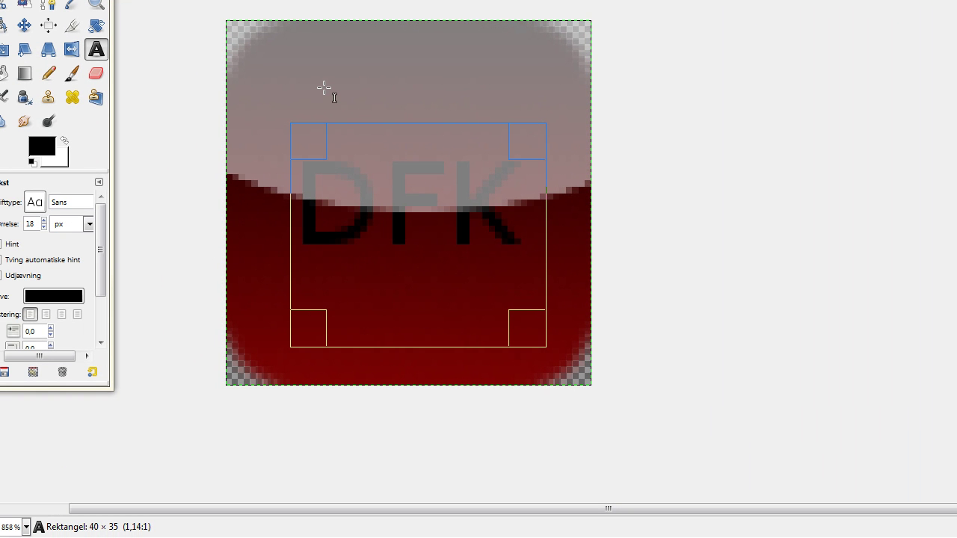
- View the image at 100% and raise the DFK text size to 23 px
click(26, 527)
click(17, 451)
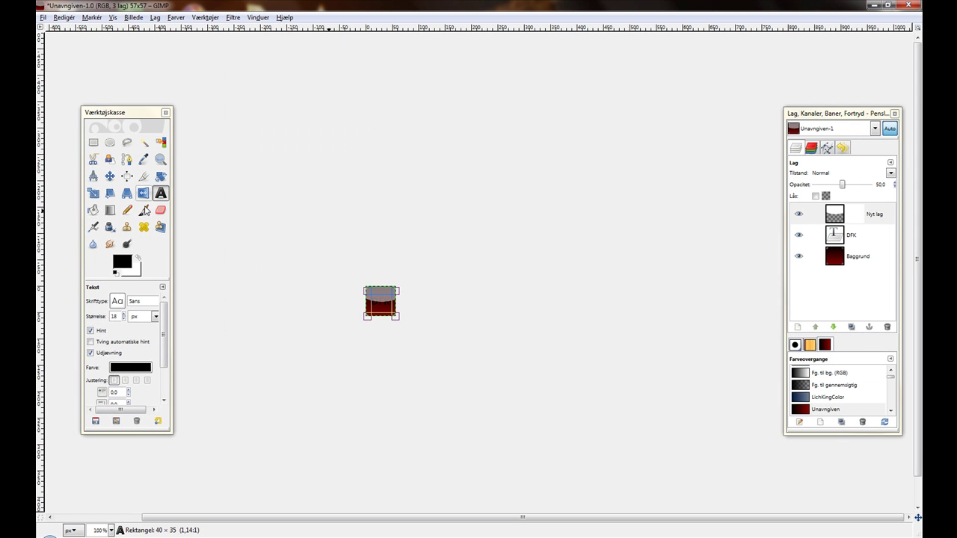
click(144, 210)
click(852, 235)
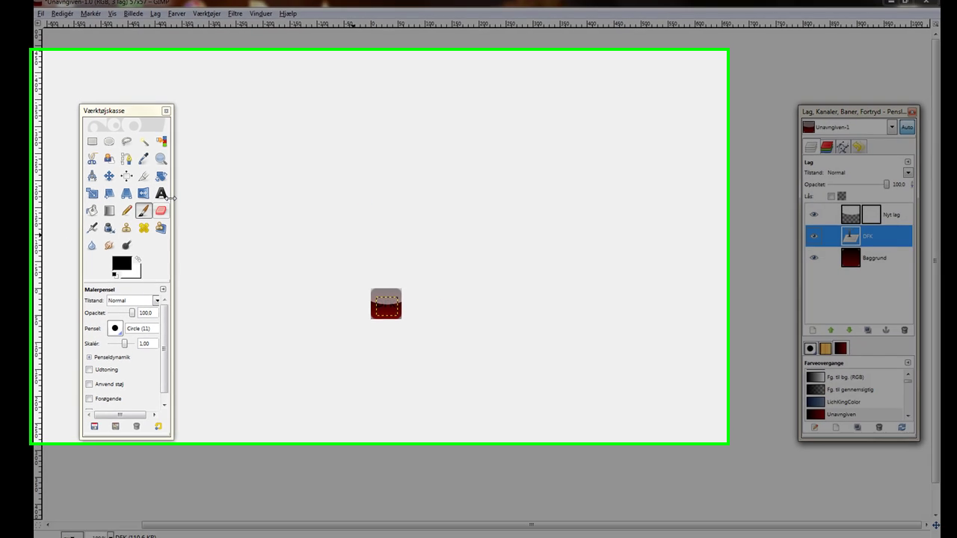
click(161, 193)
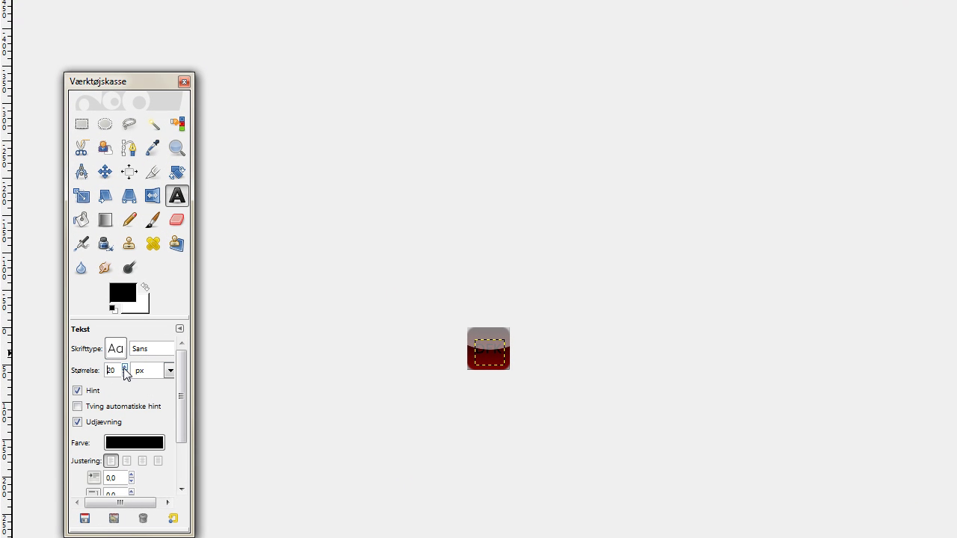
click(489, 349)
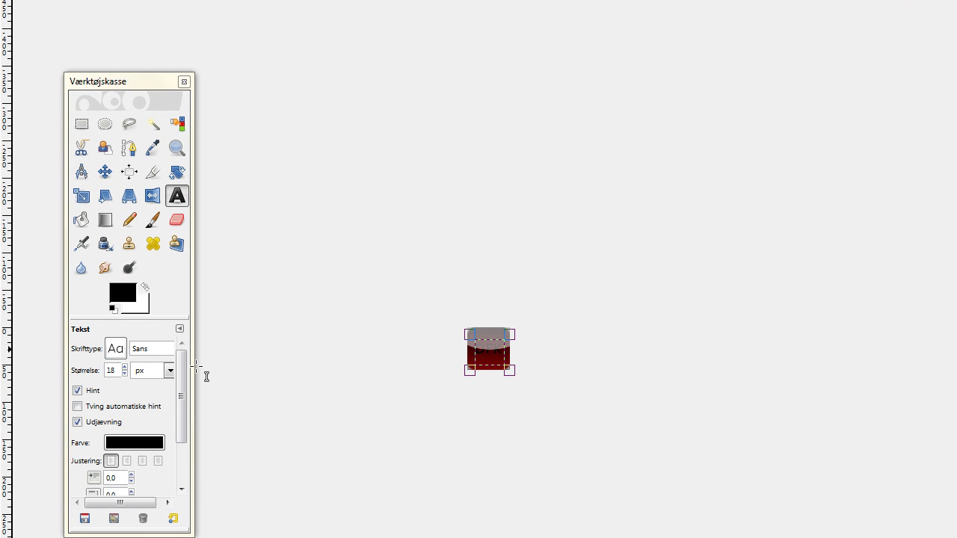
click(125, 368)
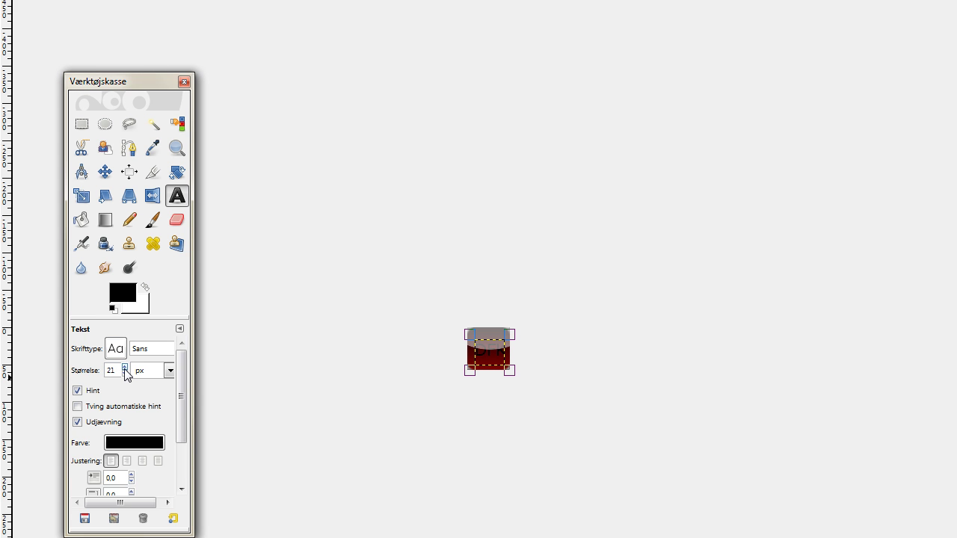
click(124, 368)
click(125, 368)
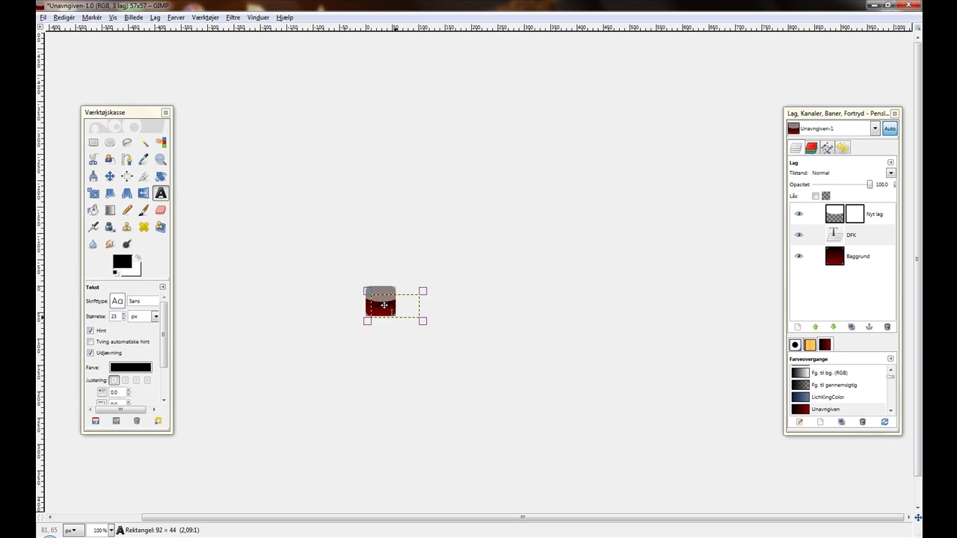
- Nudge the DFK text slightly up and right on the icon
click(383, 305)
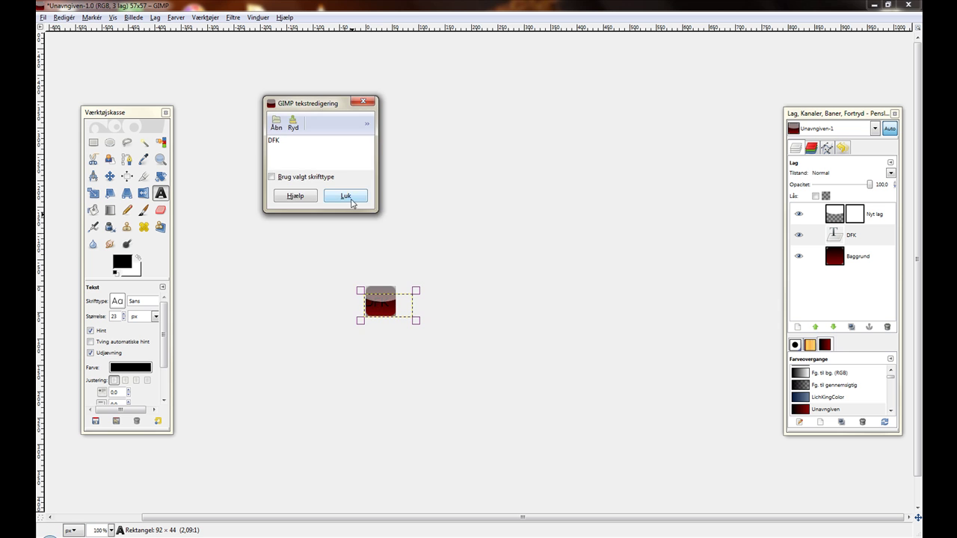
click(346, 195)
click(383, 299)
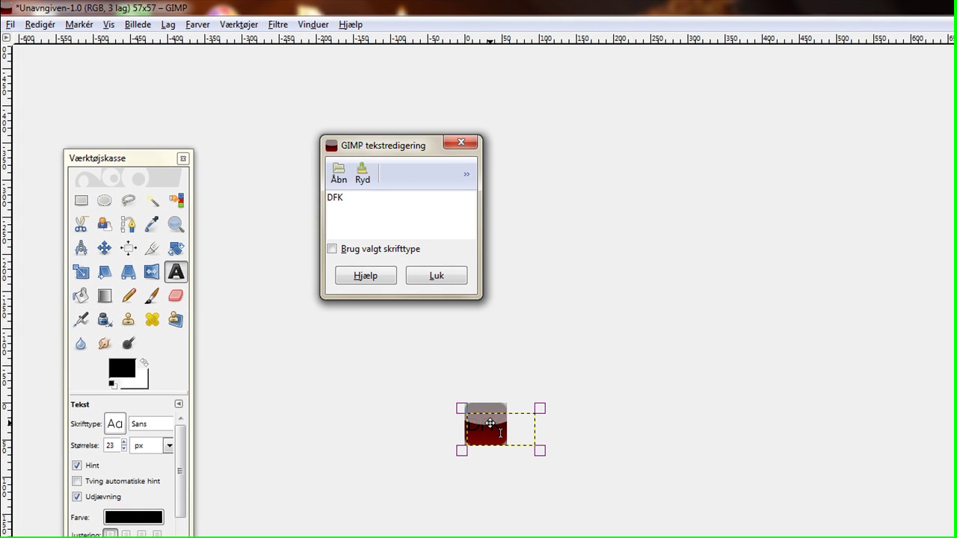
drag(489, 428, 490, 426)
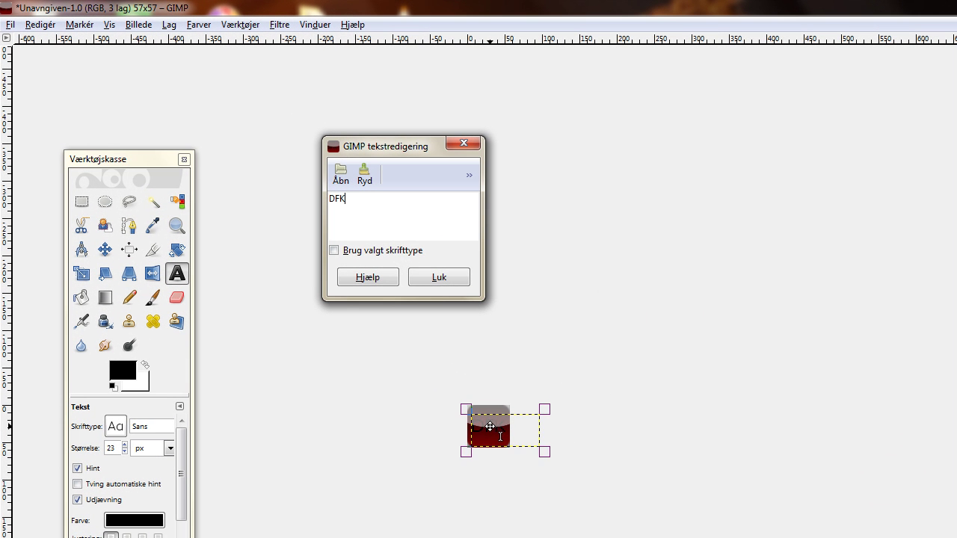
click(462, 277)
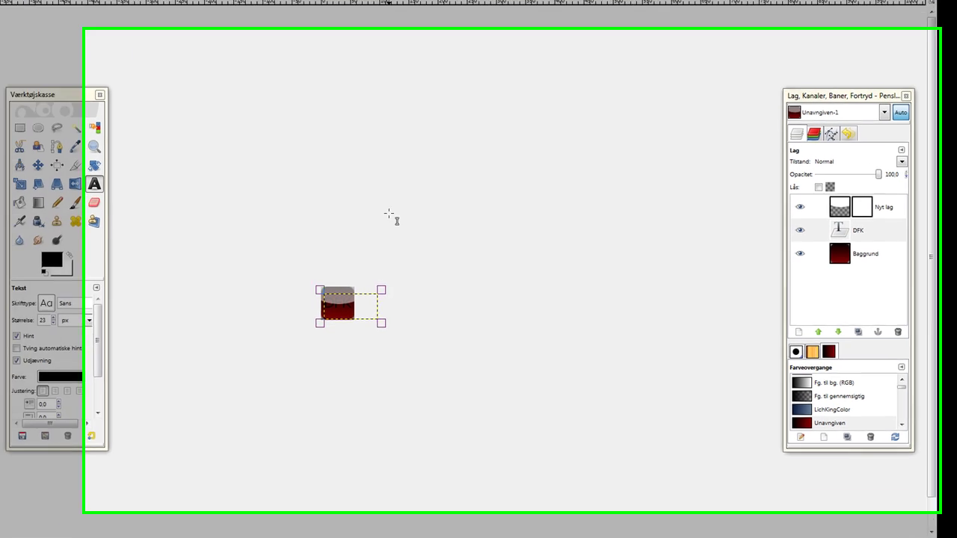
- Select the DFK letter shapes with Alfa til markering and create a new layer named 'border'
right_click(860, 223)
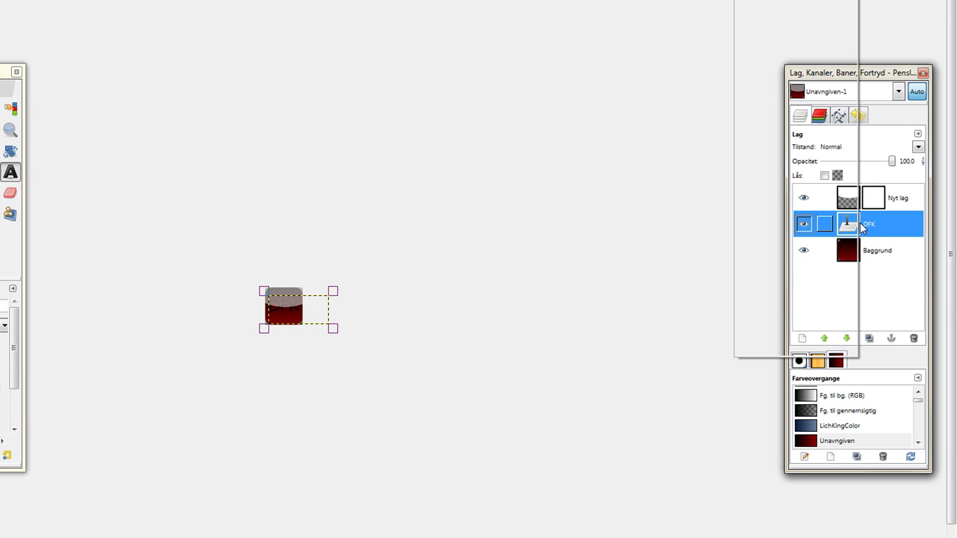
click(824, 320)
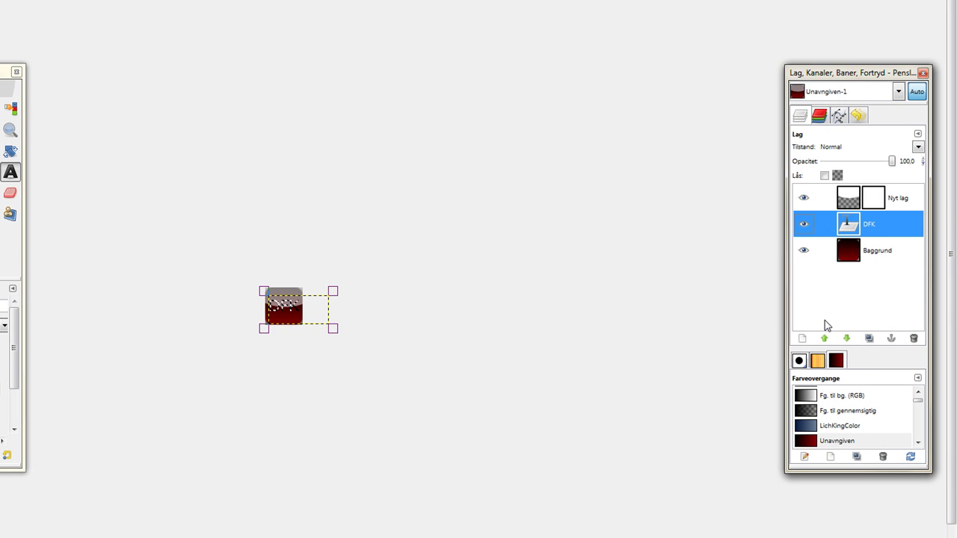
click(803, 340)
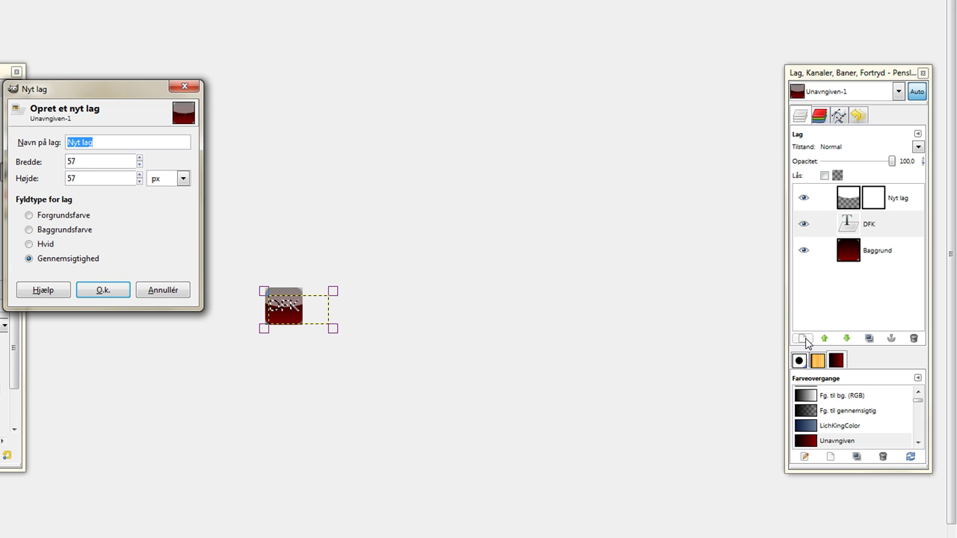
text(border)
key(Return)
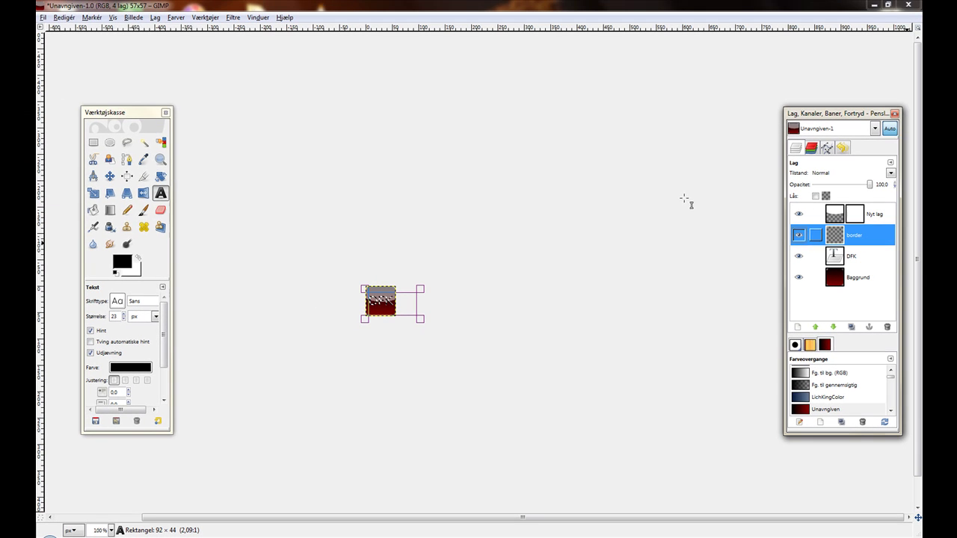
- Grow the letter selection with Forstør and fill it with white on the border layer
click(91, 17)
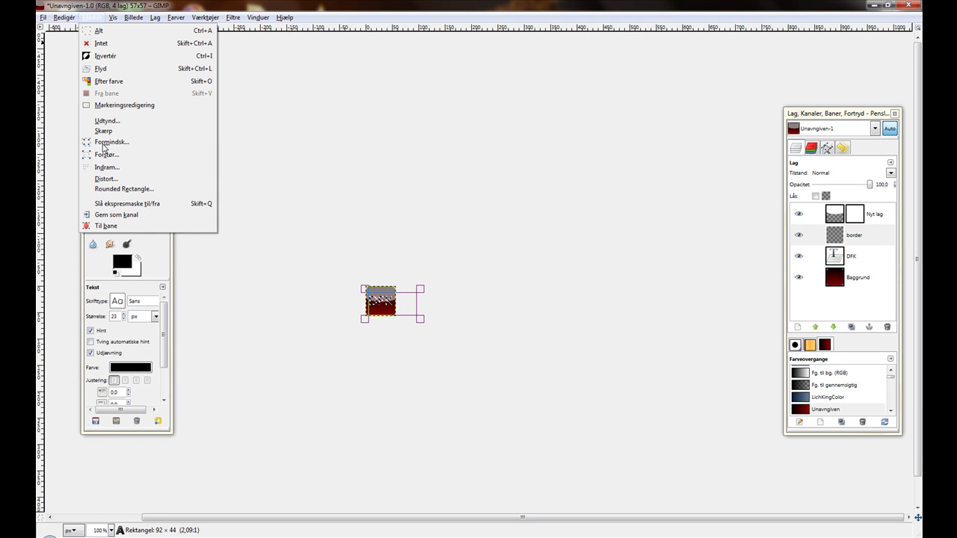
click(104, 154)
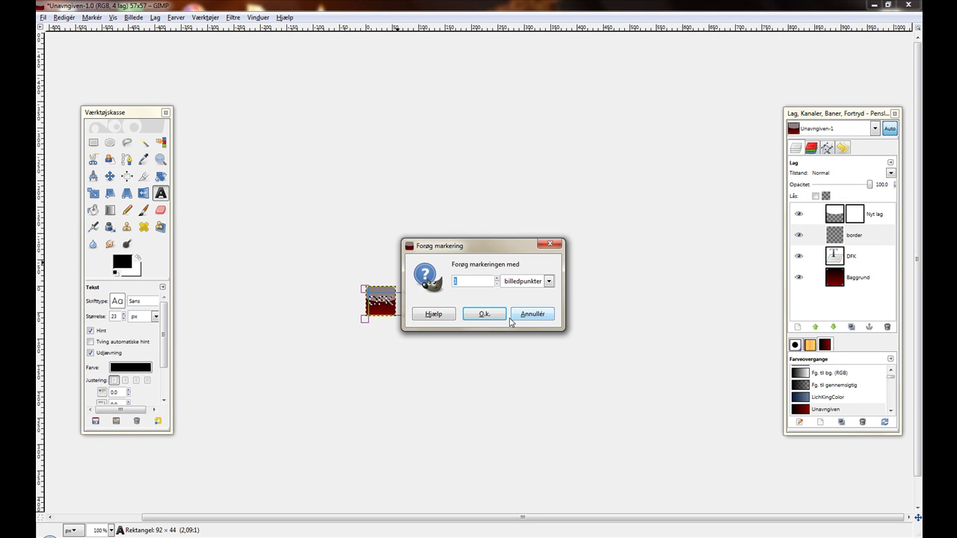
click(485, 312)
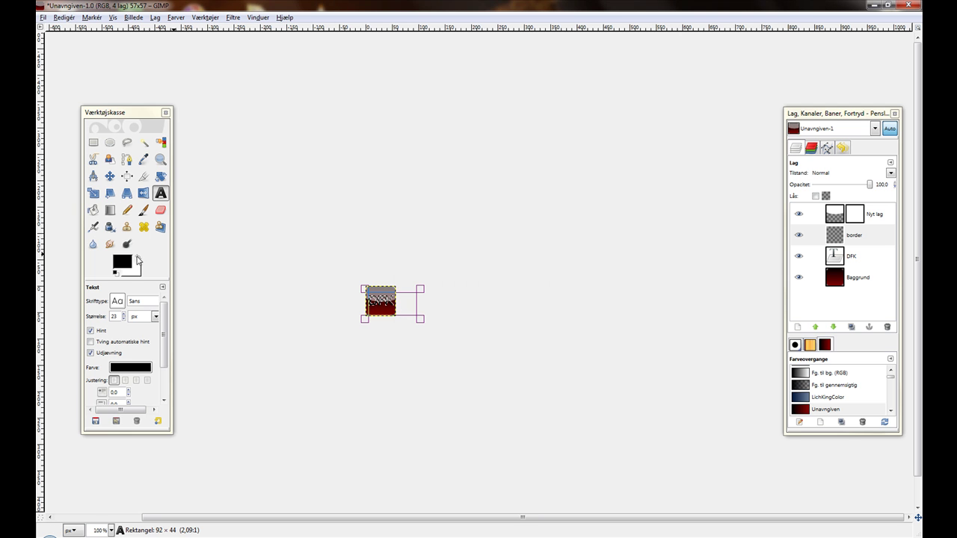
click(136, 259)
click(93, 210)
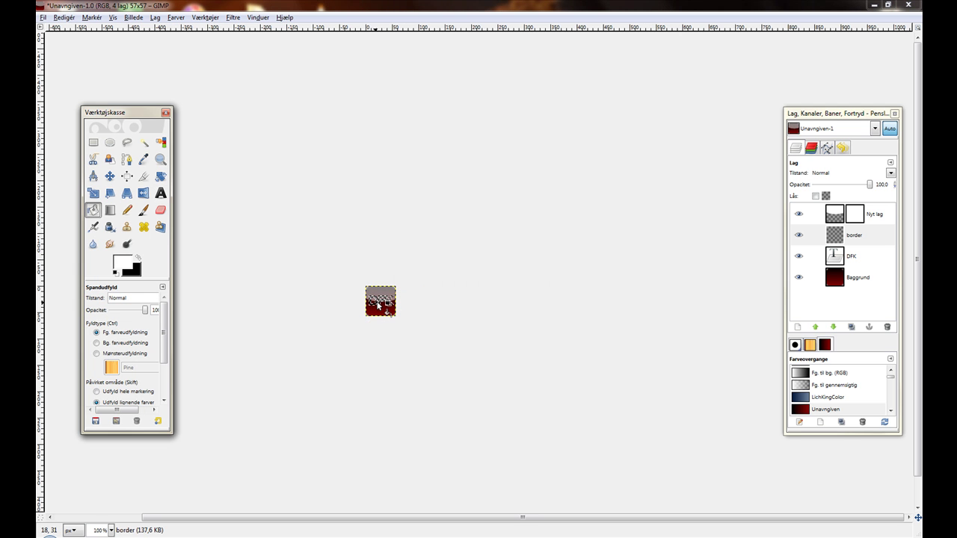
click(379, 304)
drag(889, 236, 846, 225)
- Apply the Nyt lag layer mask permanently
click(849, 215)
right_click(849, 215)
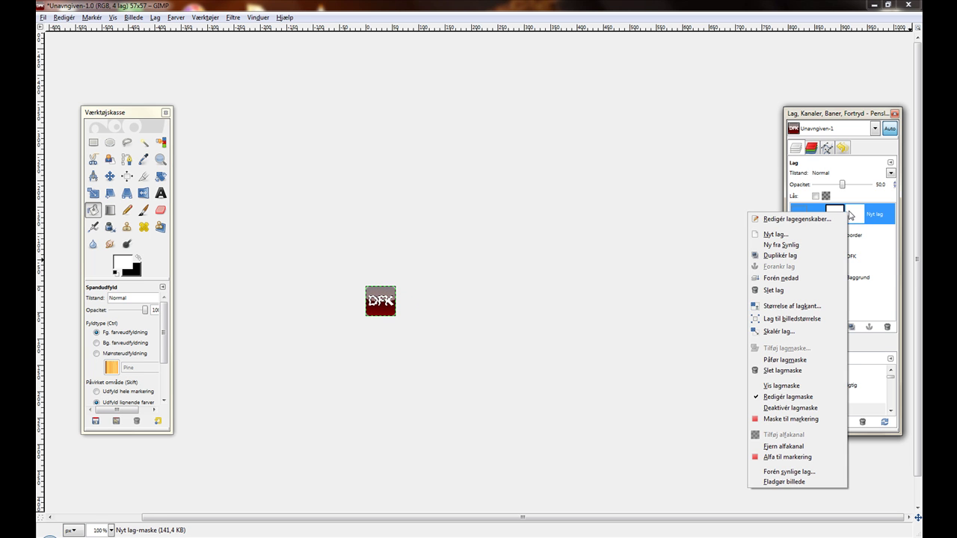
click(800, 361)
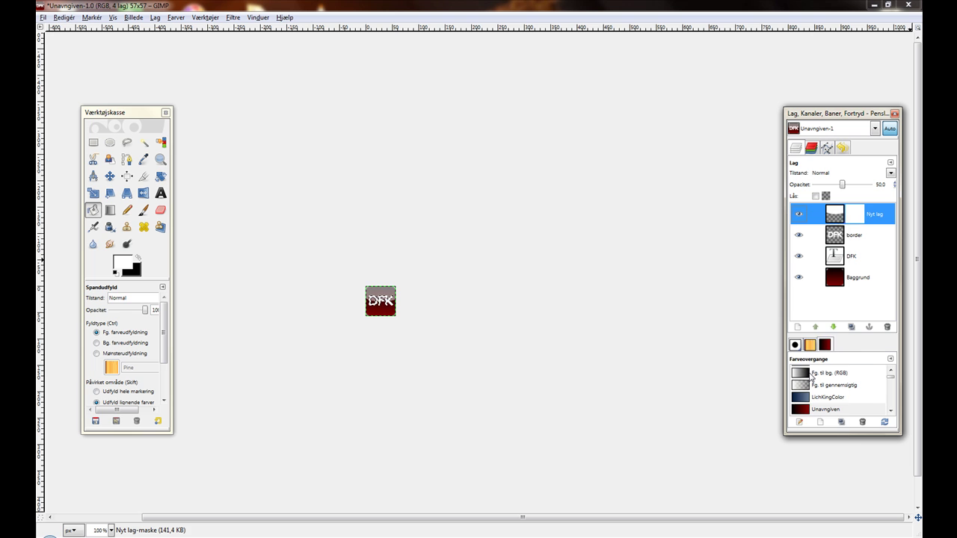
- Move the border layer below the DFK text layer
mouse_move(847, 242)
mouse_down()
mouse_move(855, 278)
mouse_move(841, 273)
mouse_move(839, 252)
mouse_move(865, 241)
mouse_move(844, 226)
mouse_move(843, 235)
mouse_up()
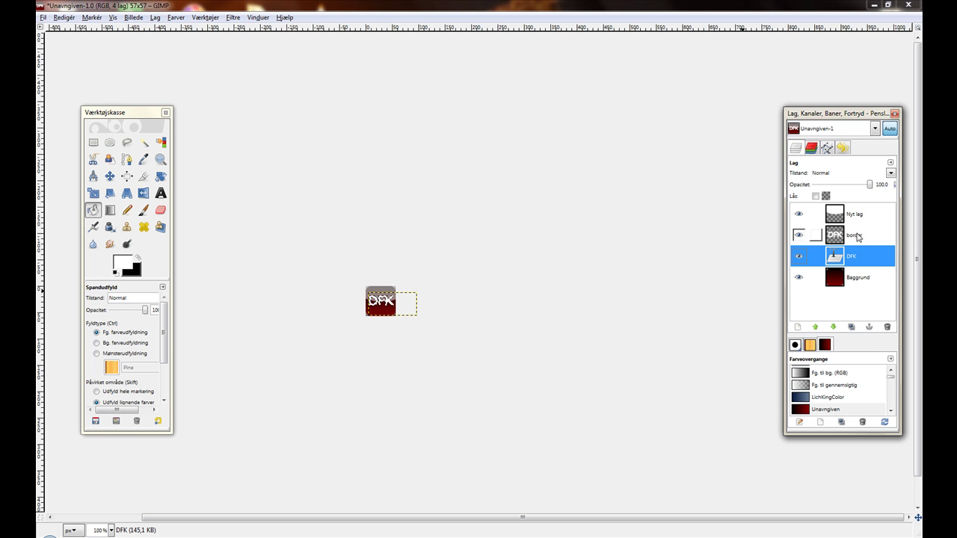
drag(854, 239, 833, 327)
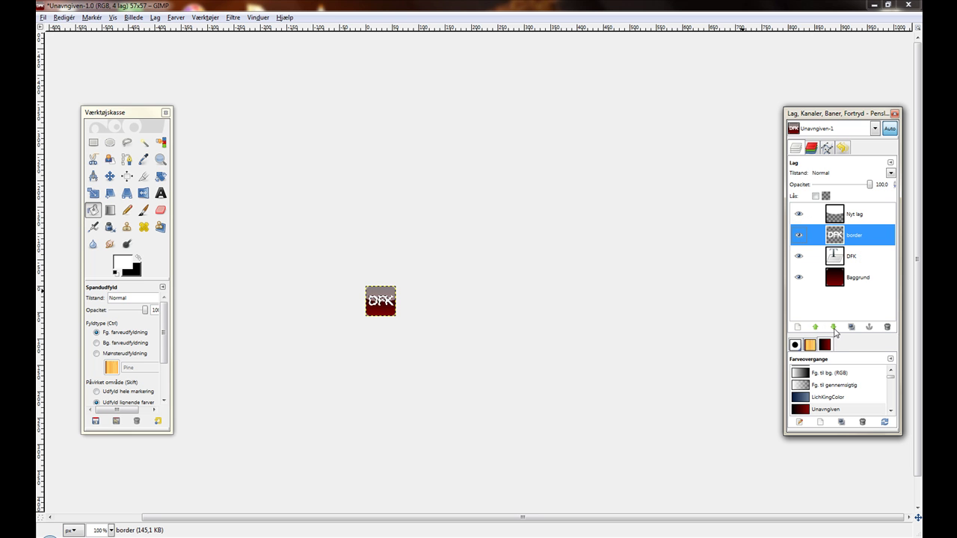
click(832, 327)
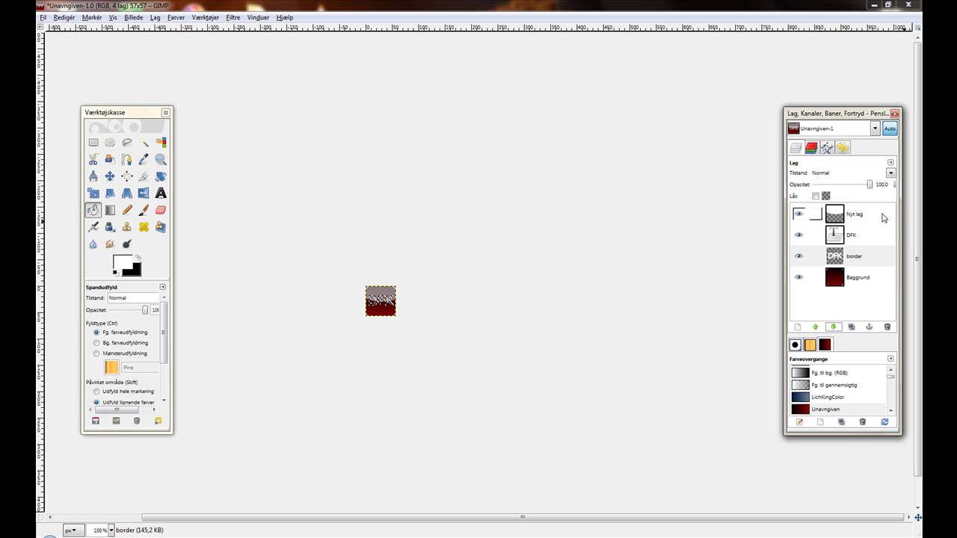
- Add a White layer mask to Nyt lag and clear the selection with Markér > Ingen
click(882, 217)
right_click(838, 214)
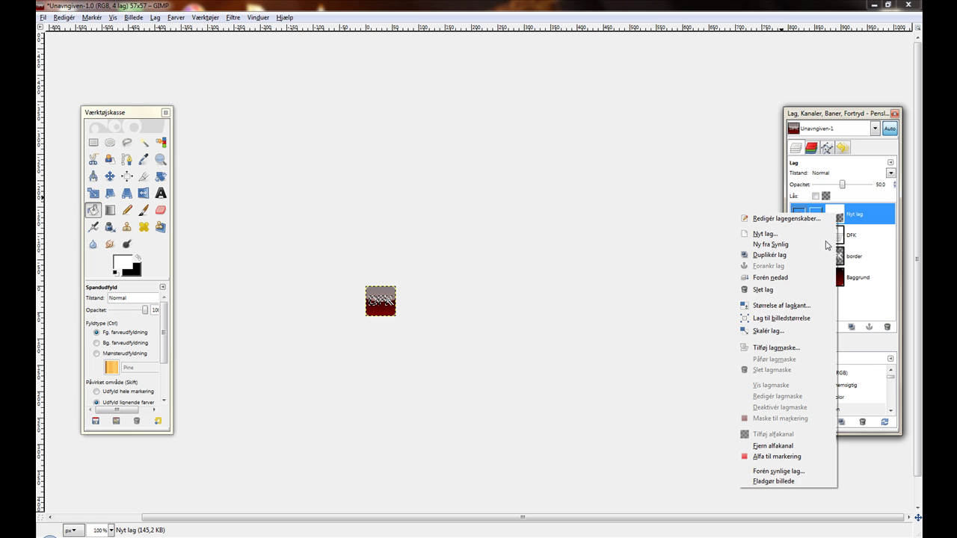
click(860, 347)
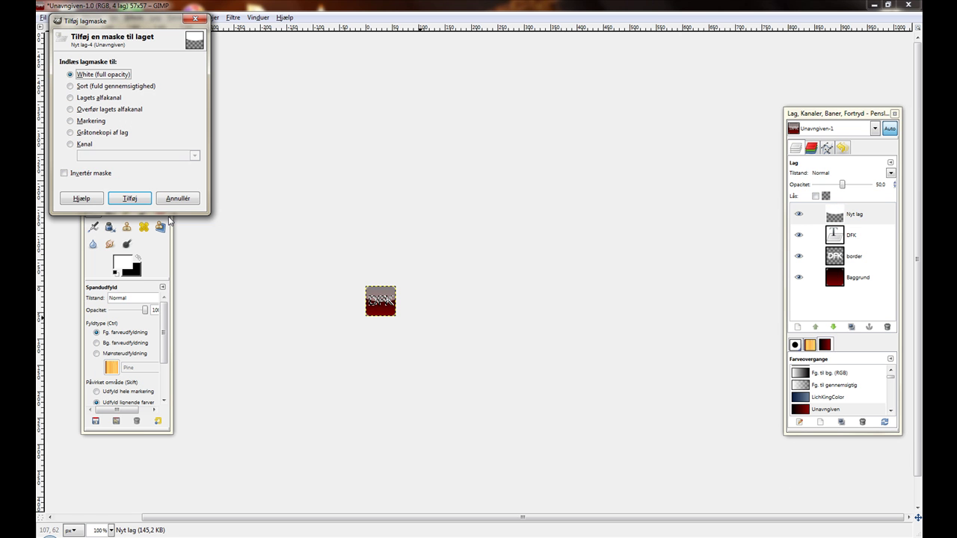
click(129, 198)
click(92, 17)
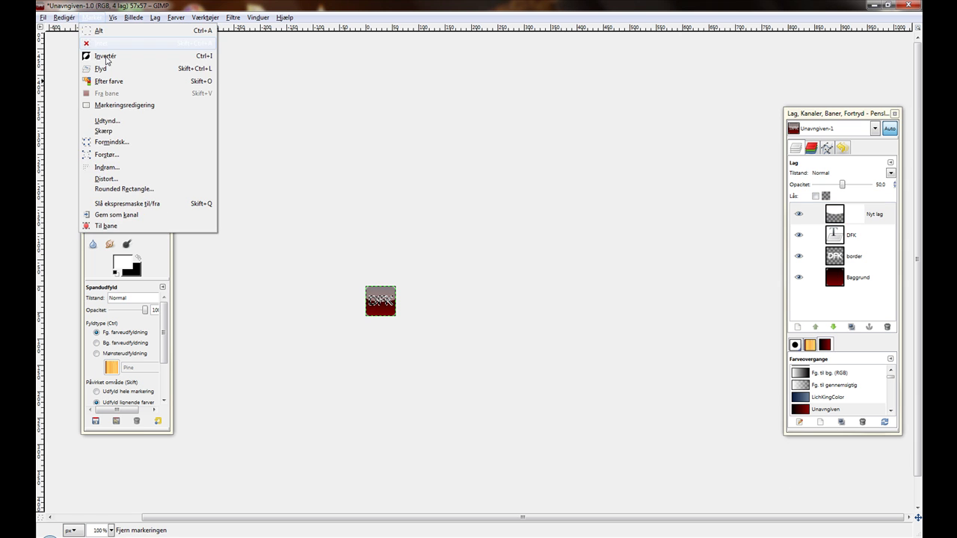
click(98, 39)
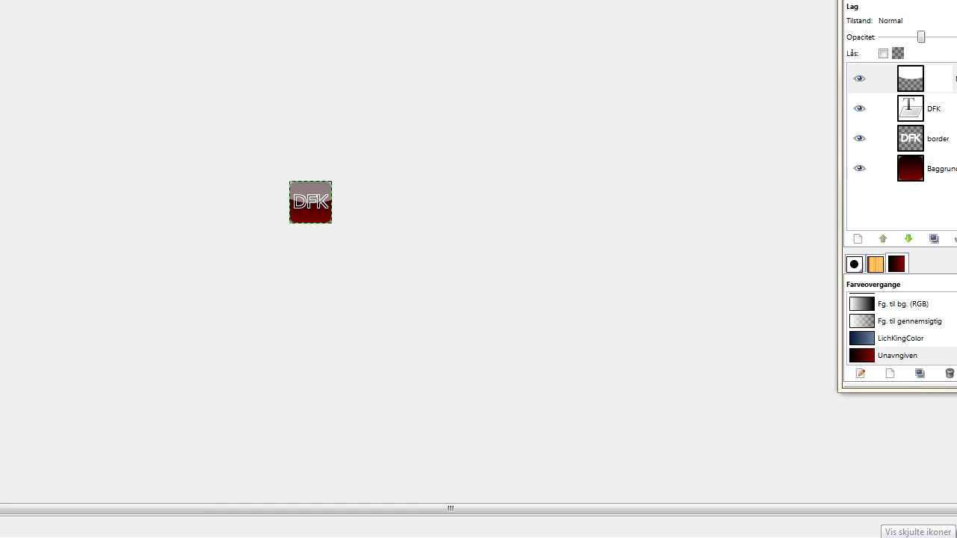
click(826, 537)
right_click(902, 456)
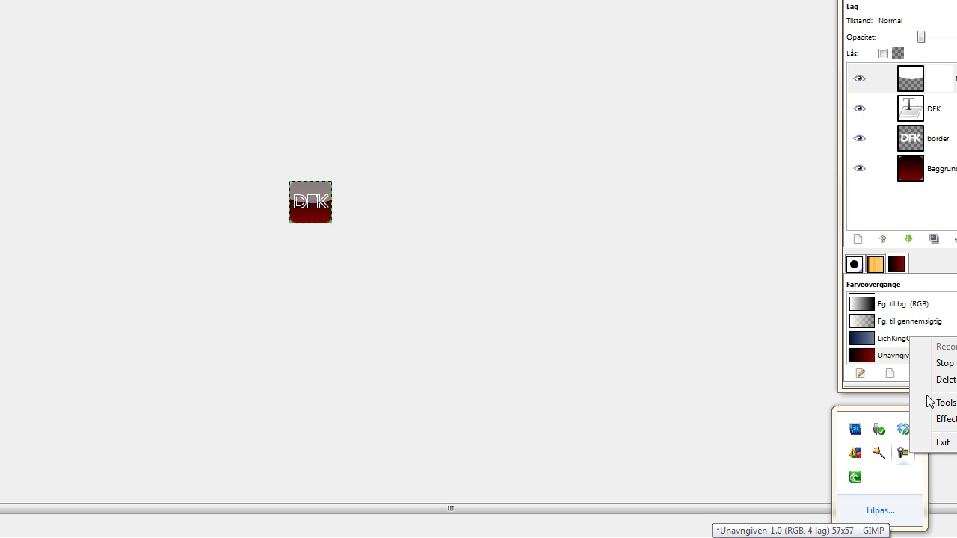